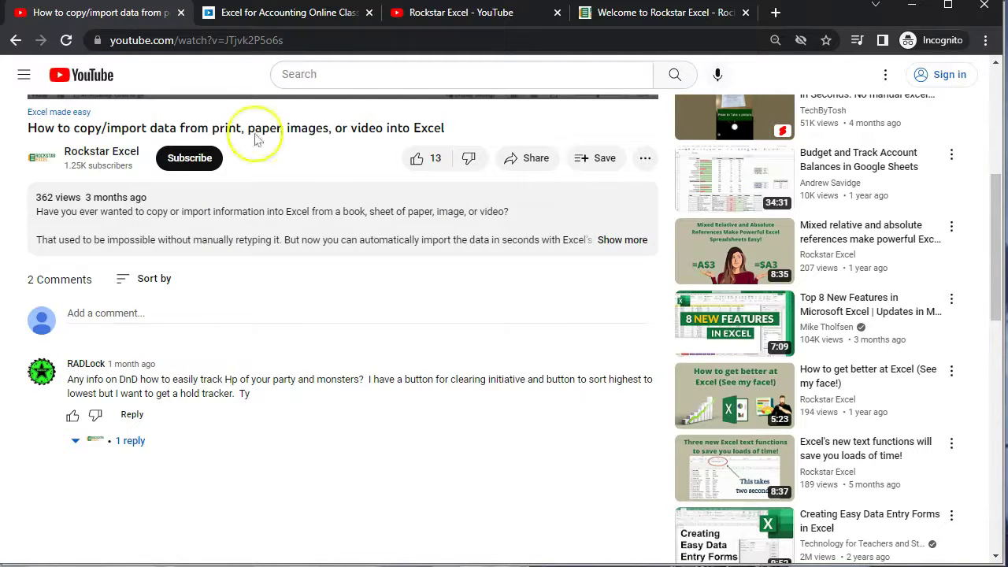
# Review the Excel for Accounting course details, then switch to the blank workbook Book1.
pyautogui.click(285, 22)
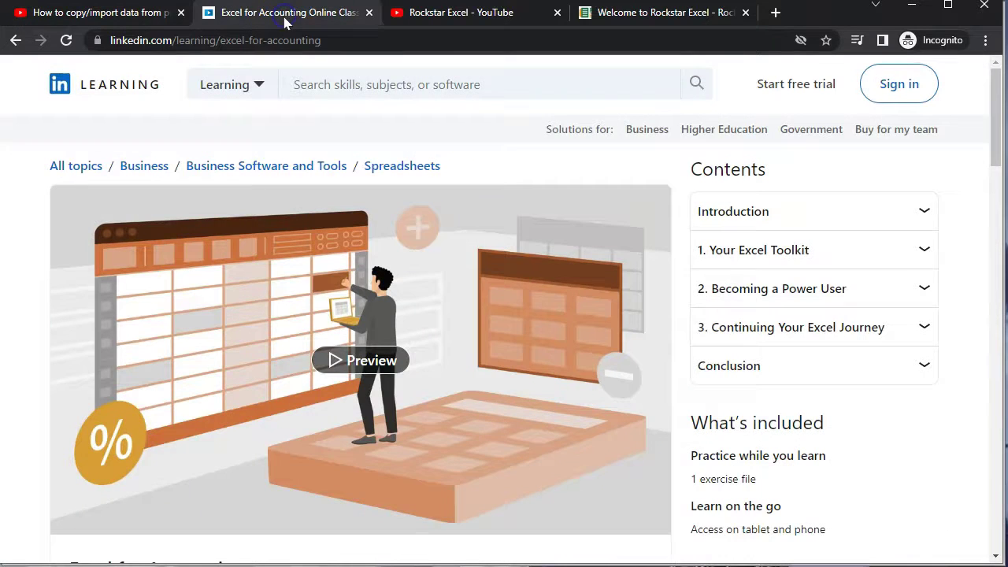
pyautogui.scroll(-2, 429, 382)
pyautogui.scroll(-3, 428, 378)
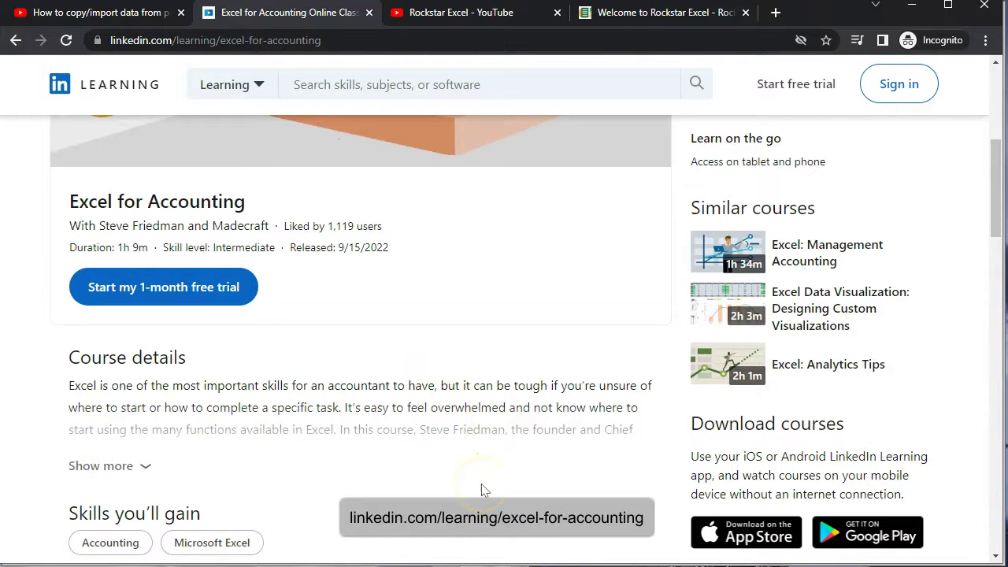
pyautogui.hotkey('alt', 'Tab')
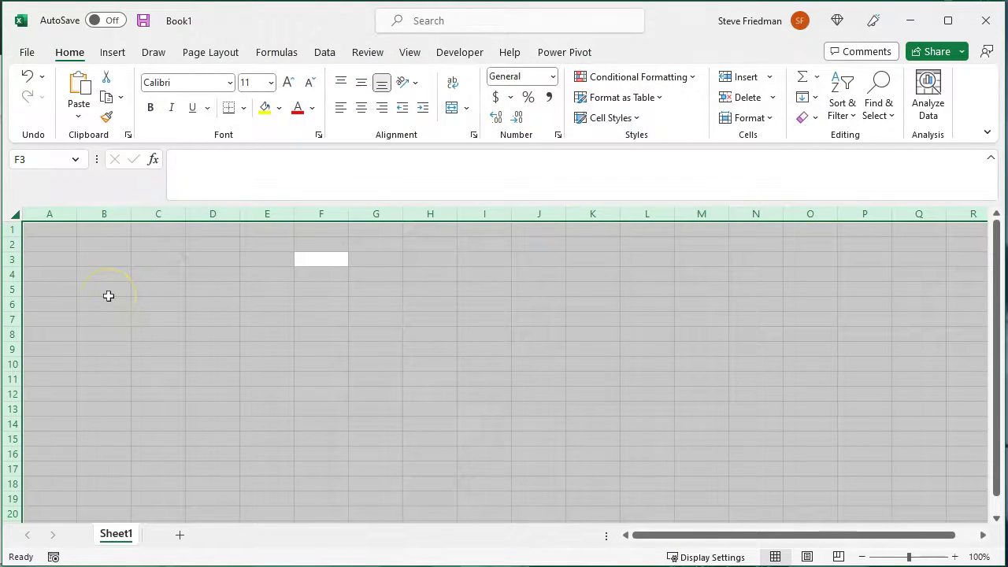
# Bold row 1 and enter headers Init, Character/Monster and AC in A1:C1.
pyautogui.click(12, 229)
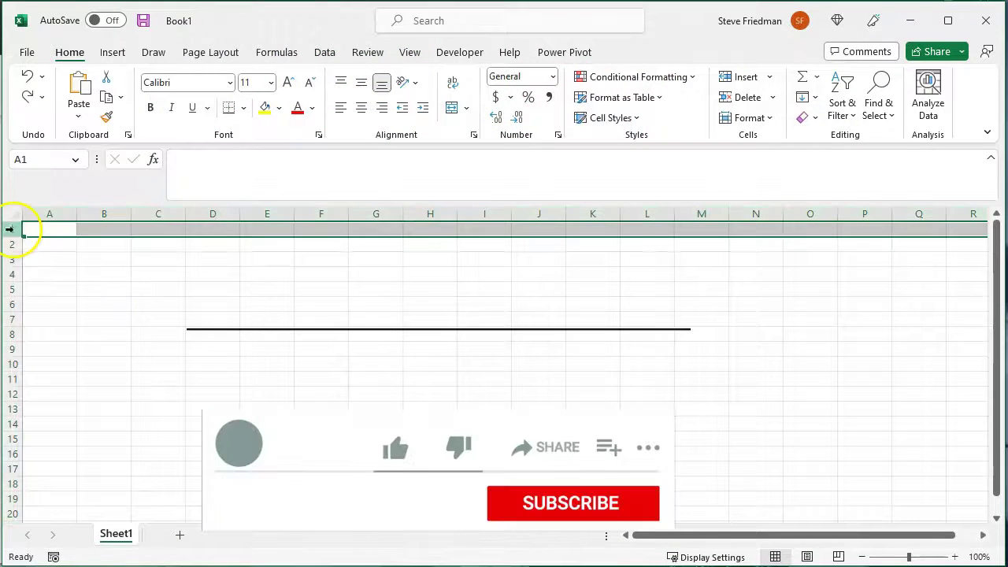
pyautogui.click(150, 108)
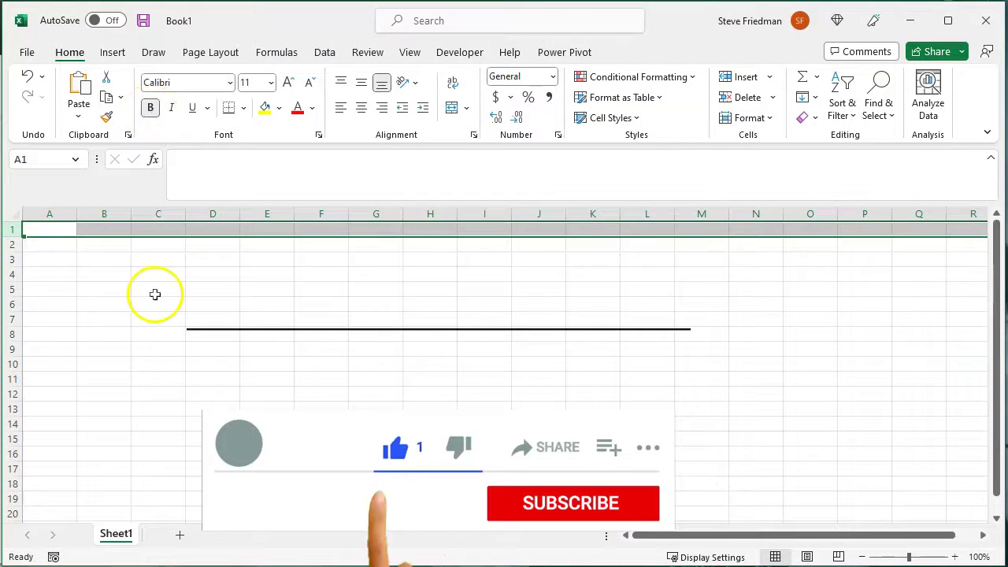
pyautogui.click(59, 230)
pyautogui.write('Init')
pyautogui.press('Tab')
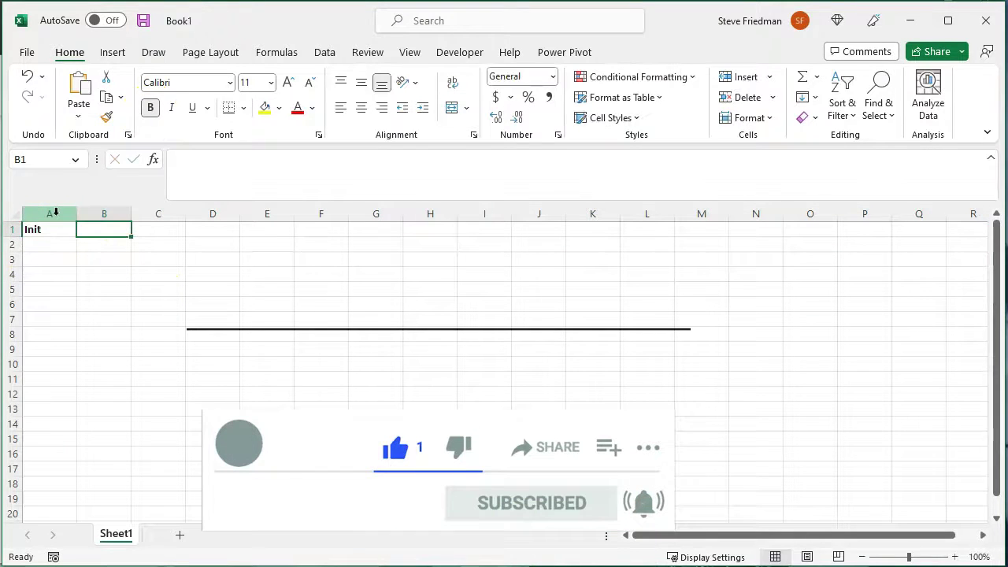
pyautogui.write('Character/Monster')
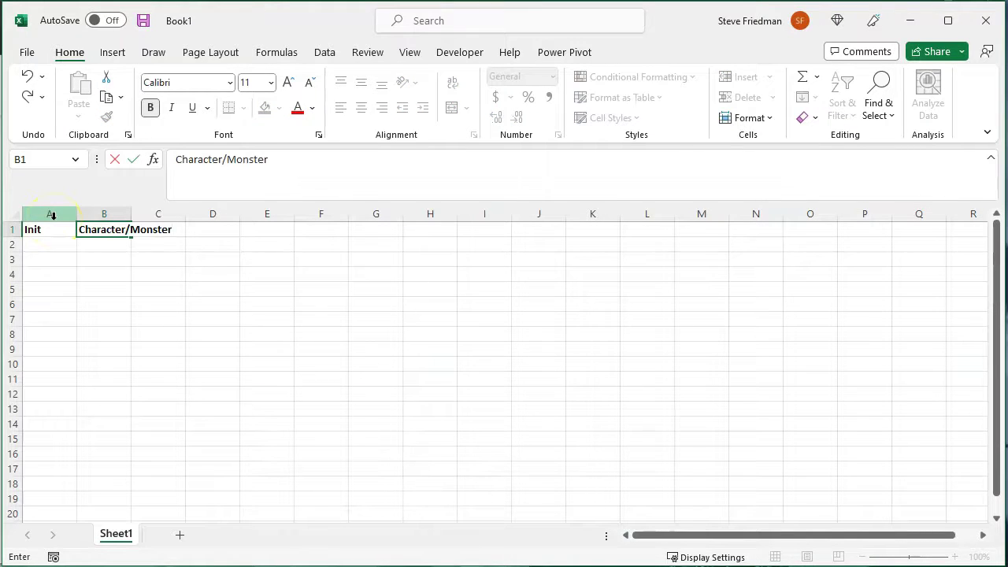
pyautogui.press('Tab')
pyautogui.write('AC')
pyautogui.press('Tab')
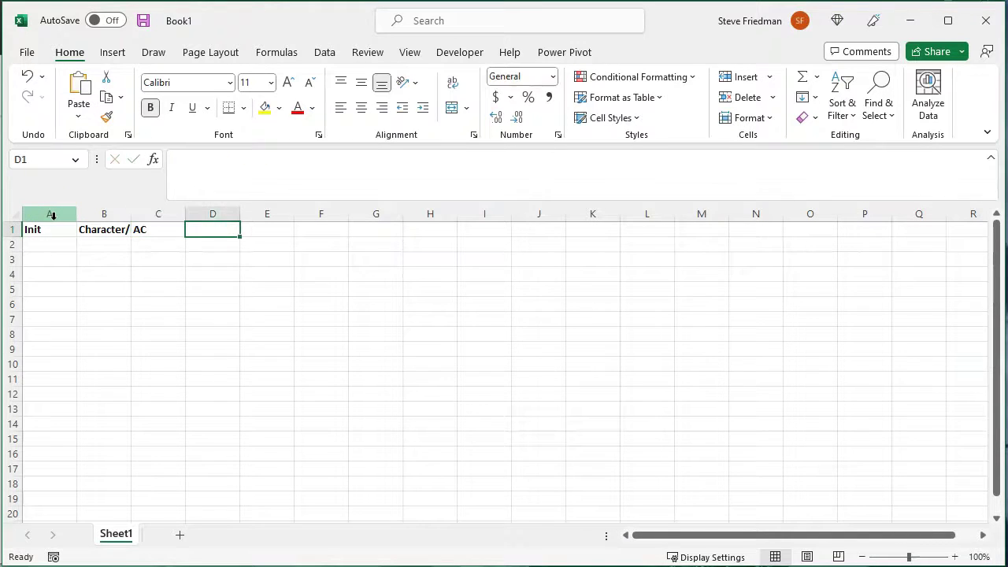
# Add the headers Max HP, Current HP, Damage and Error in D1:G1.
pyautogui.write('Max HP')
pyautogui.press('Tab')
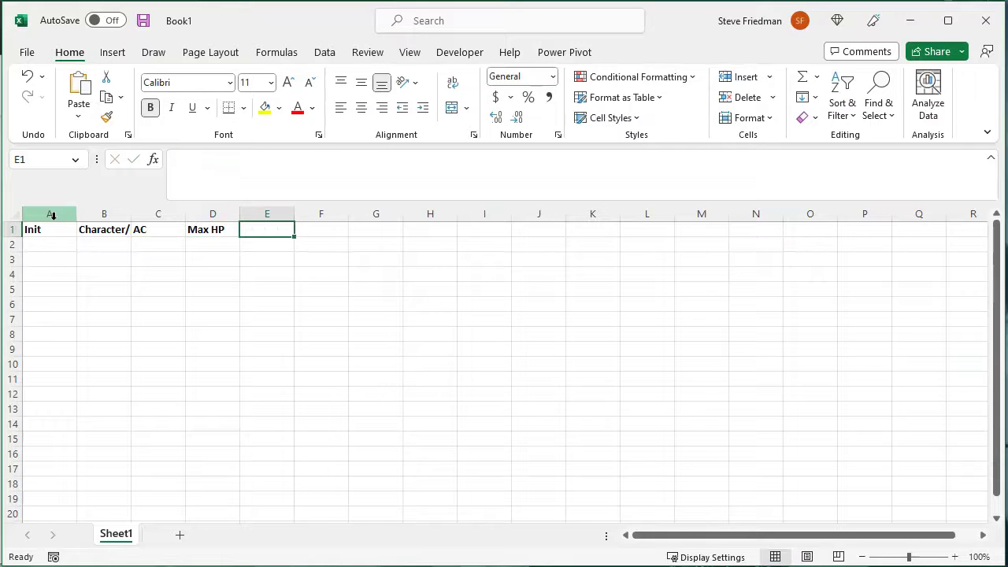
pyautogui.write('Current HP')
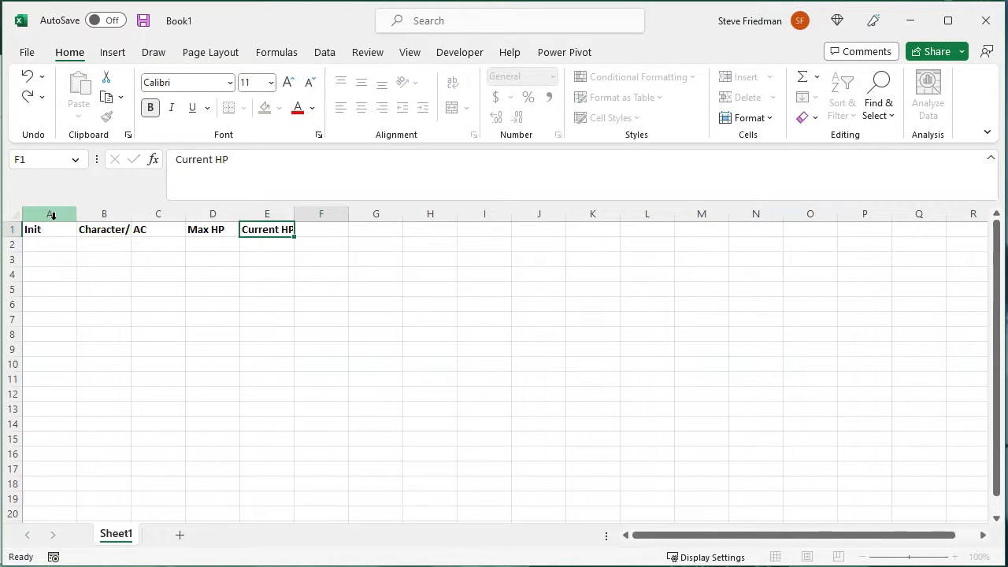
pyautogui.press('Tab')
pyautogui.write('Da')
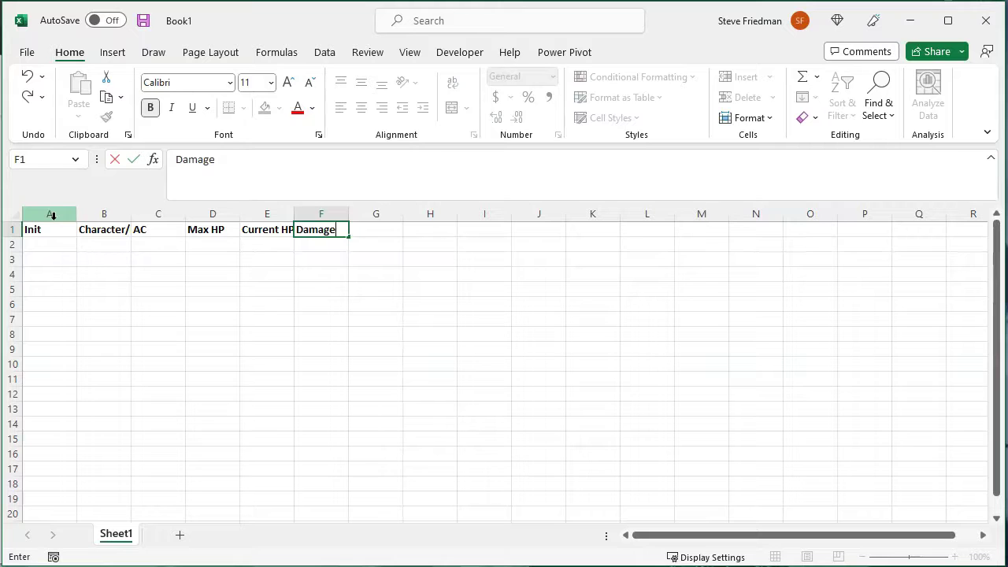
pyautogui.press('Tab')
pyautogui.write('Erro')
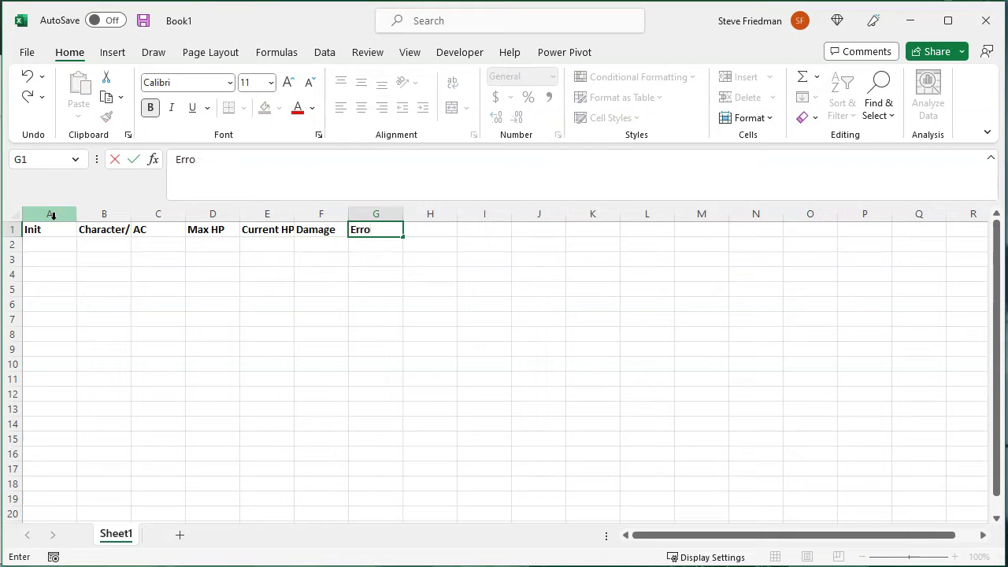
pyautogui.write('r')
pyautogui.press('Tab')
# Centre the header row and AutoFit every column's width.
pyautogui.click(11, 230)
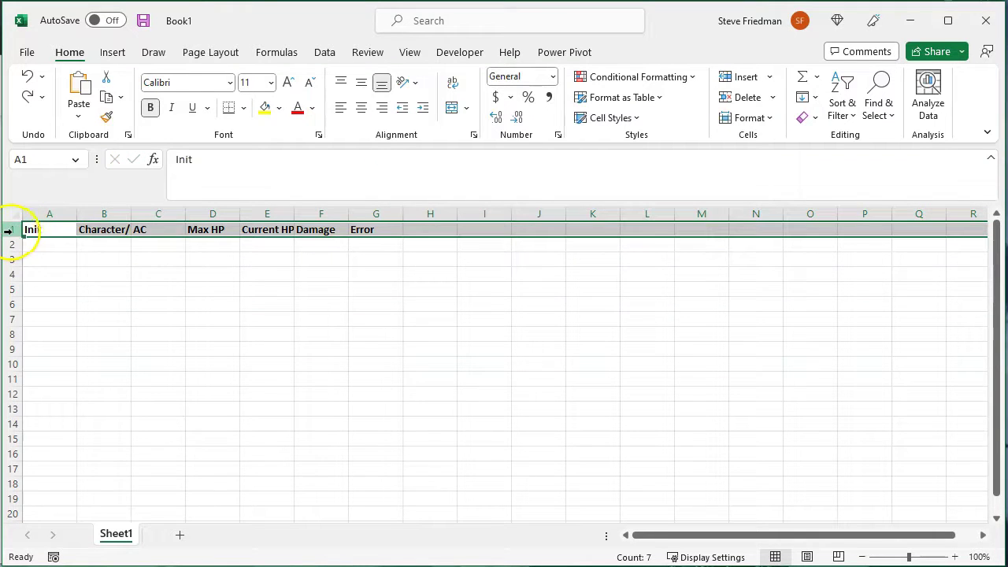
pyautogui.click(361, 110)
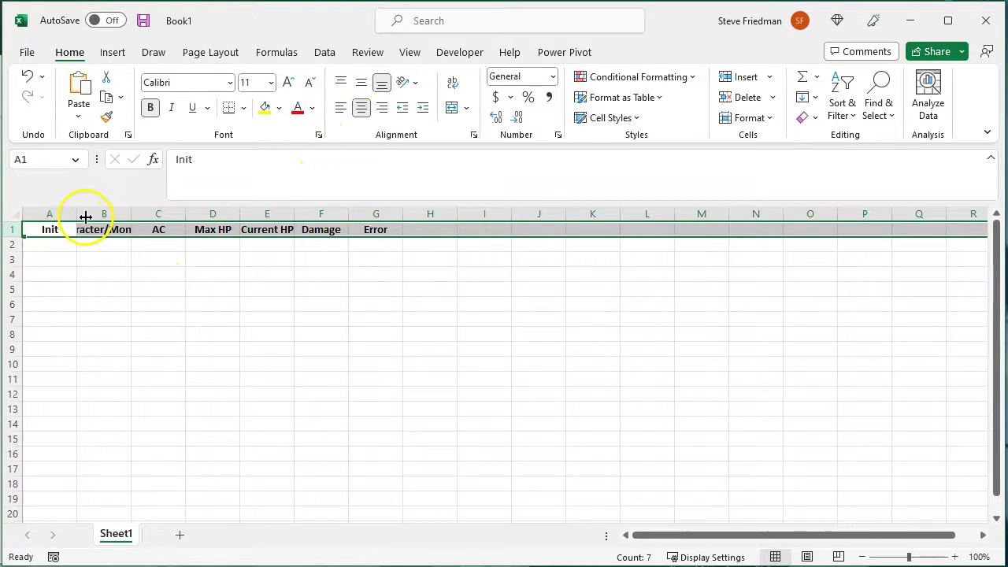
pyautogui.click(14, 215)
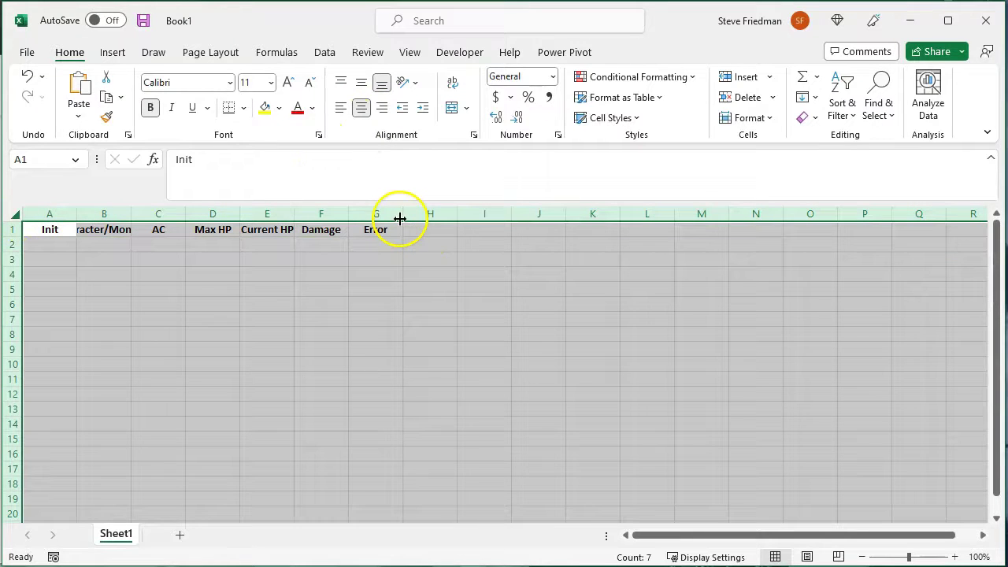
pyautogui.doubleClick(351, 215)
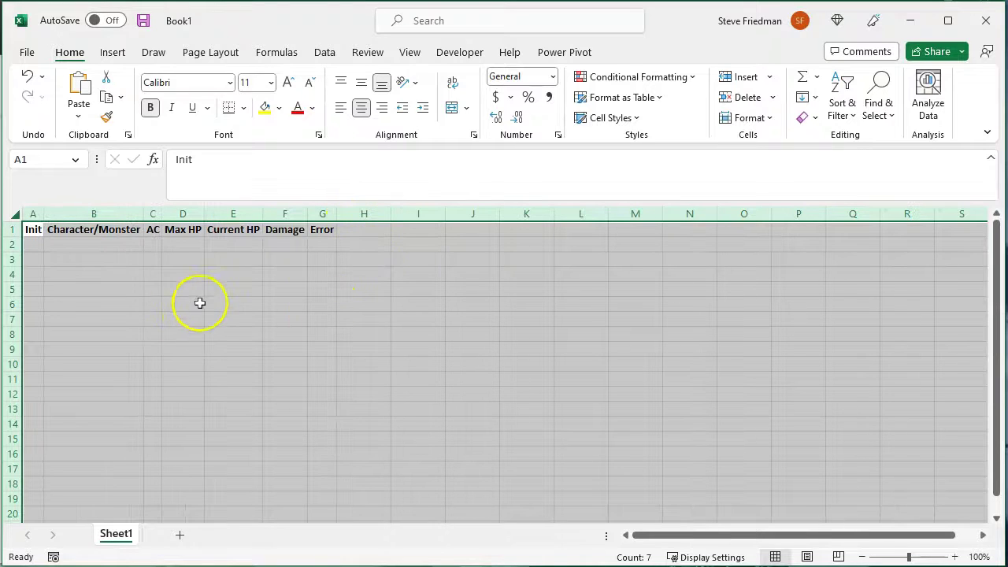
# Type the header D in H1 and narrow column H to a slim width.
pyautogui.click(201, 305)
pyautogui.click(284, 259)
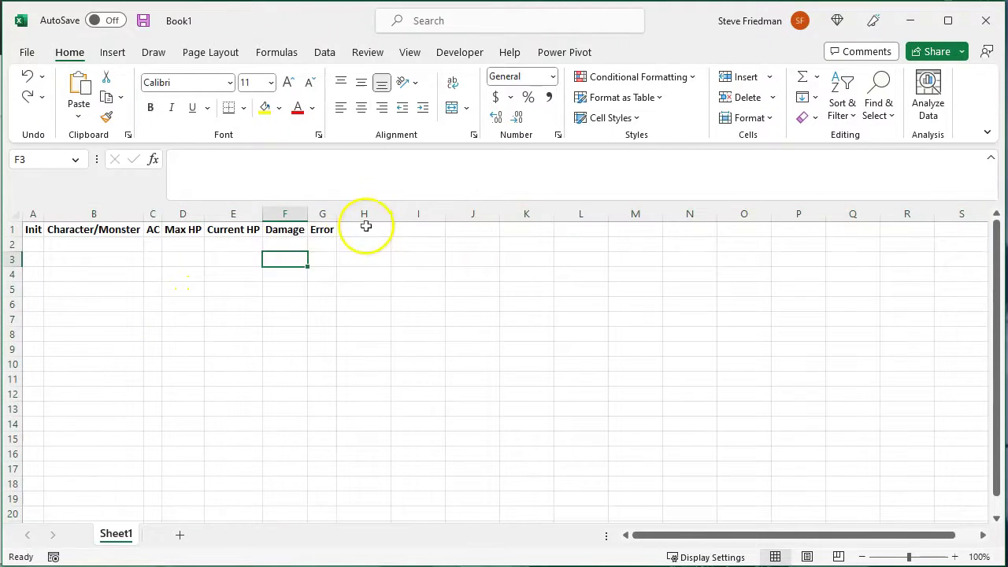
pyautogui.click(364, 229)
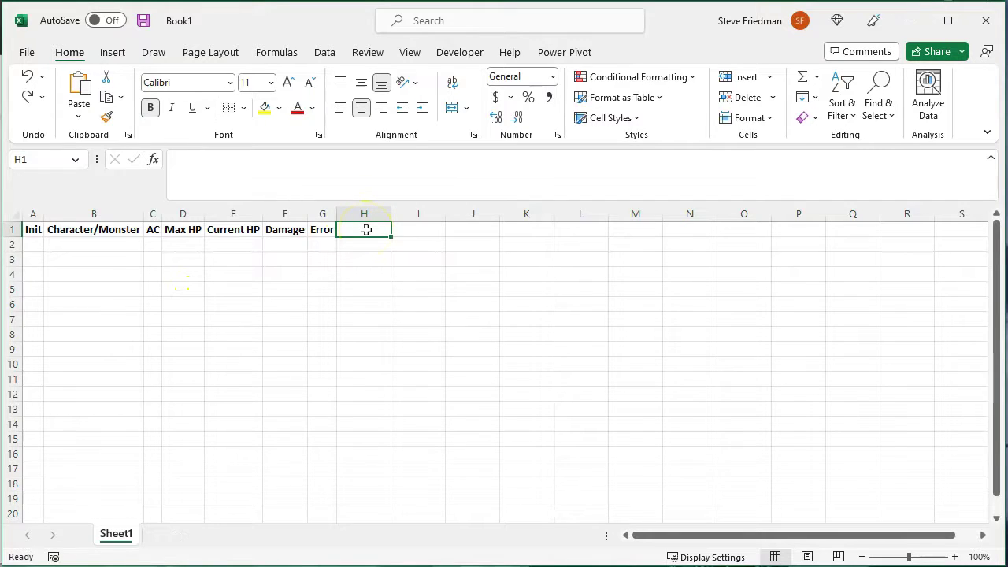
pyautogui.write('D')
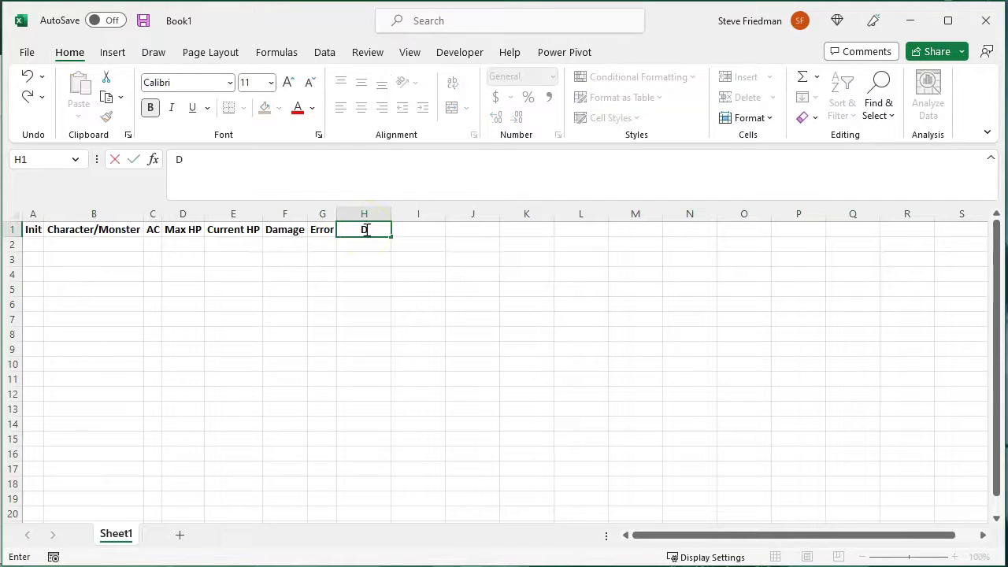
pyautogui.click(364, 213)
pyautogui.moveTo(392, 216); pyautogui.dragTo(362, 219)
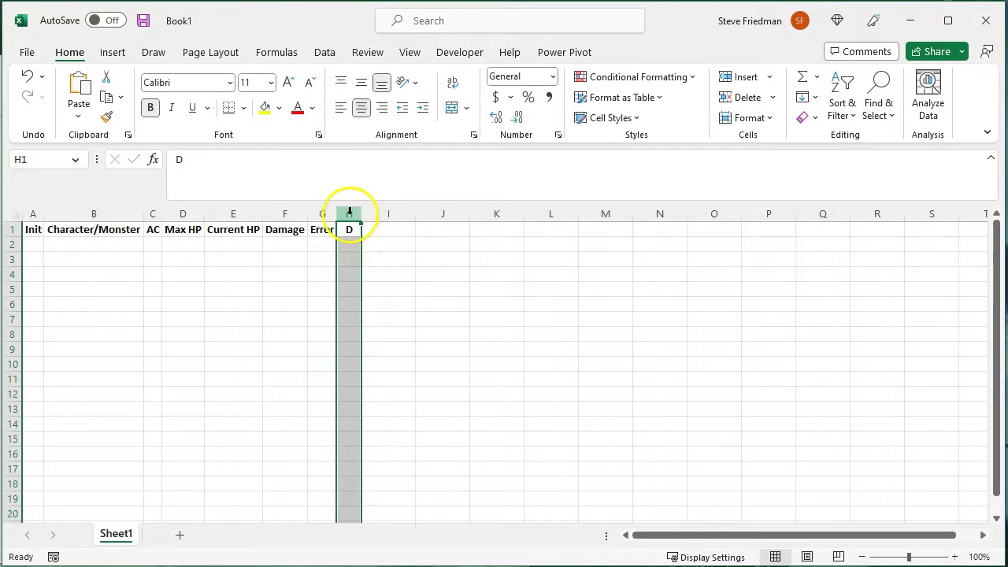
# Copy the narrow D column across columns I through BR.
pyautogui.hotkey('ctrl', 'c')
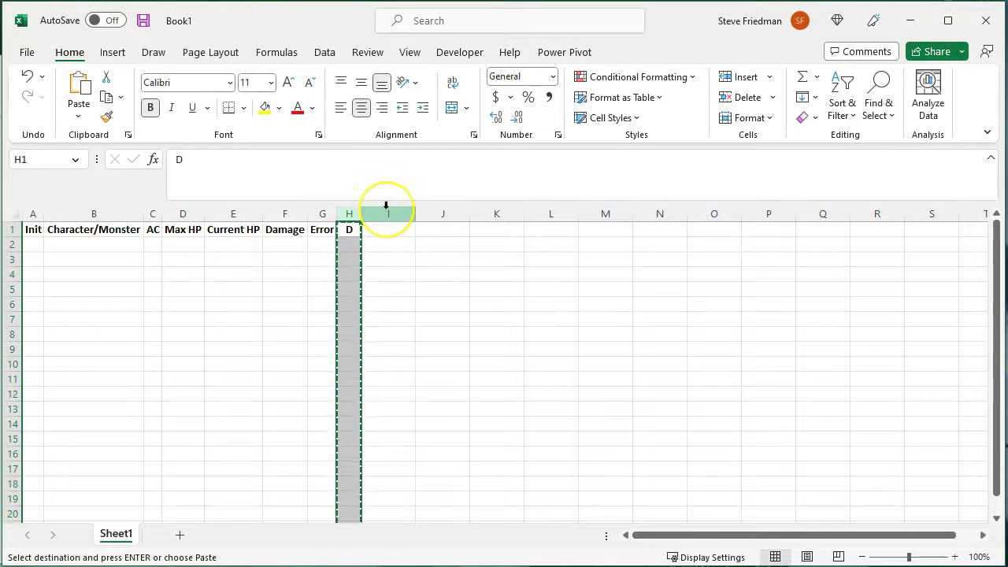
pyautogui.moveTo(386, 206); pyautogui.dragTo(383, 204)
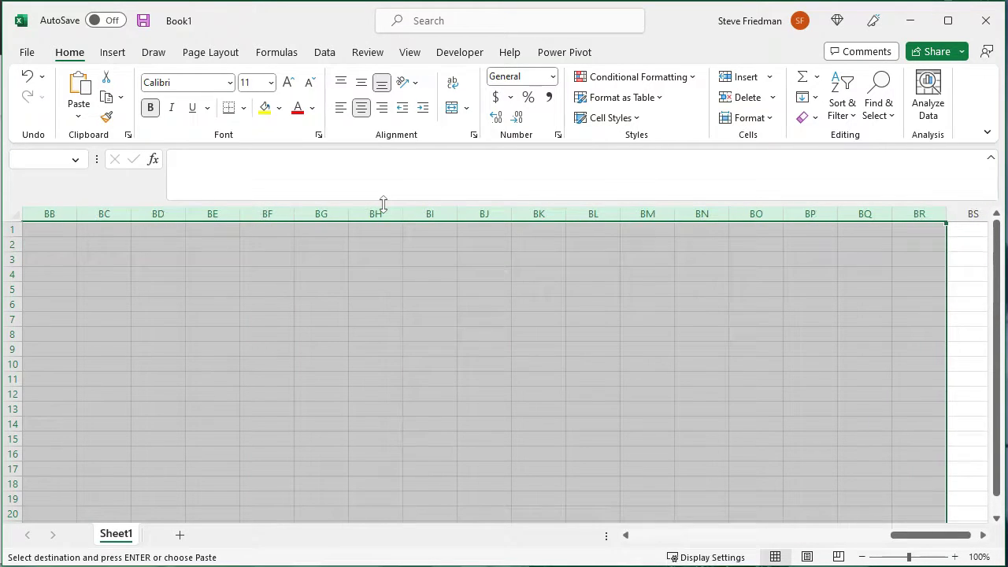
pyautogui.hotkey('ctrl', 'v')
# Add filter arrows to the row 1 headers.
pyautogui.click(282, 287)
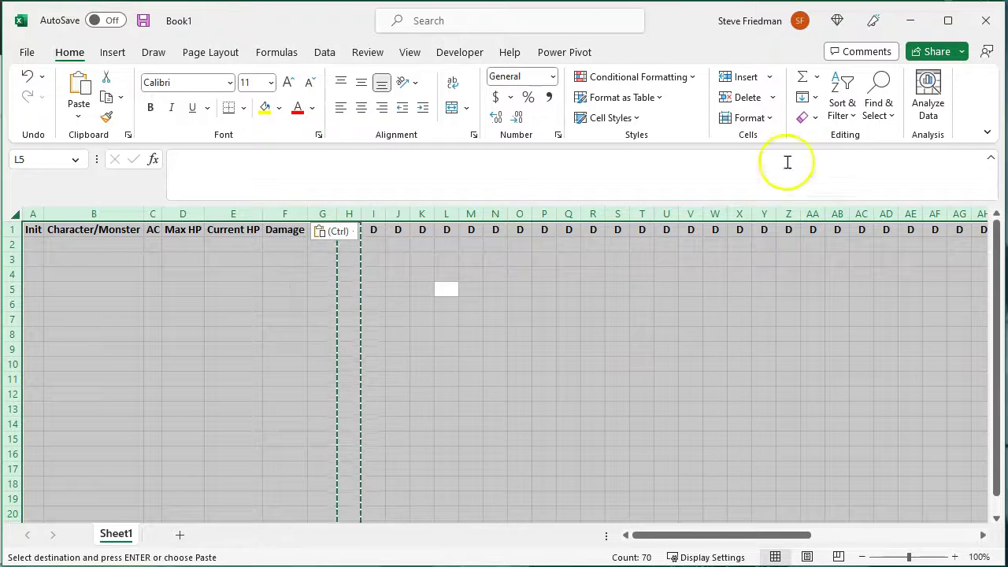
pyautogui.click(841, 101)
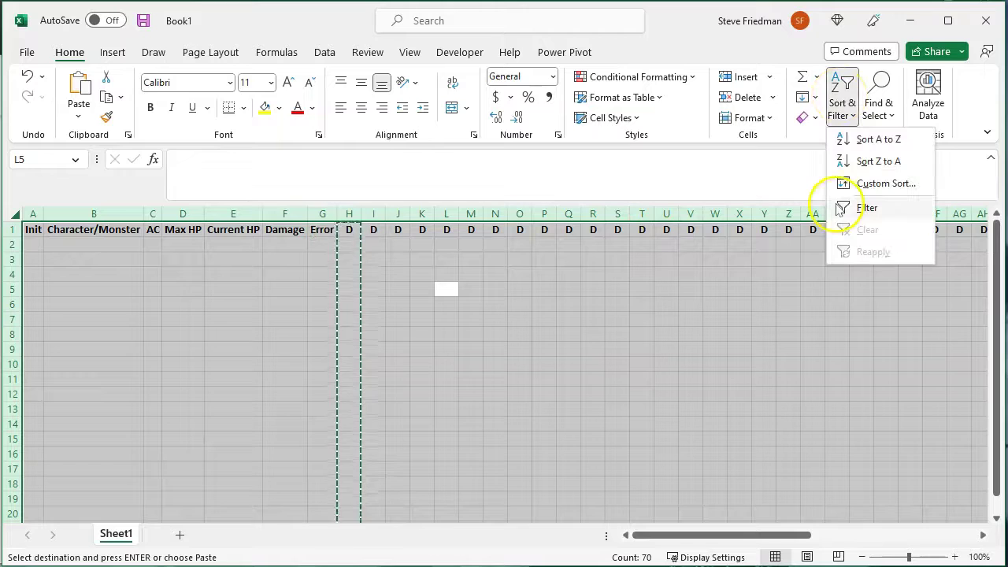
pyautogui.click(865, 208)
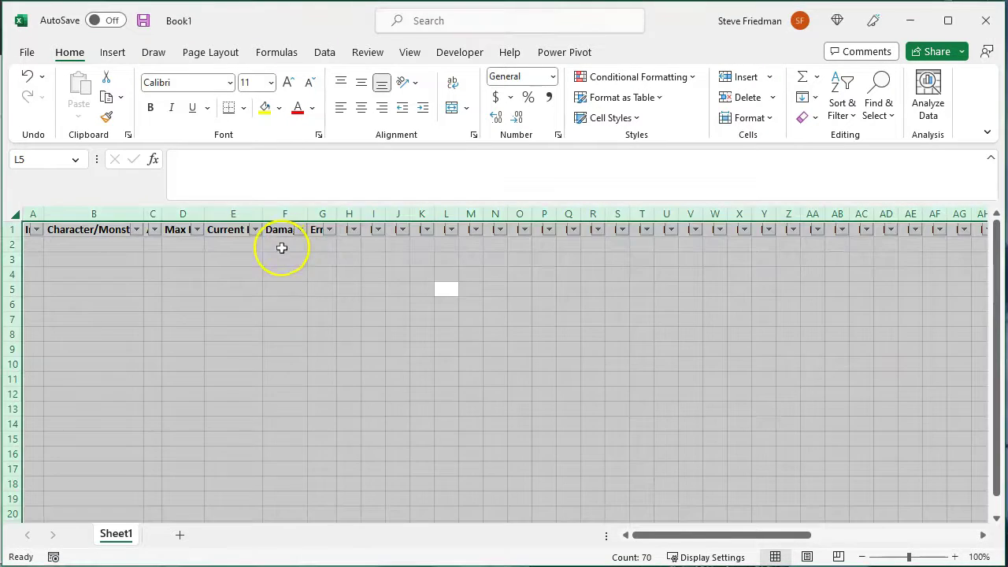
# Enter =-SUM(H2:BR2) in Damage cell F2 to total the D columns as negative damage.
pyautogui.click(281, 248)
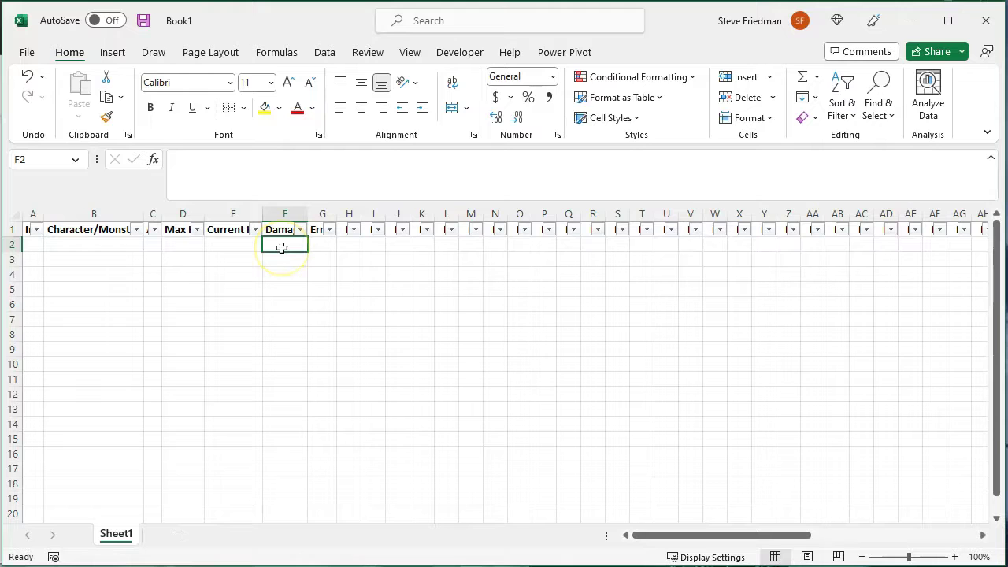
pyautogui.write('=')
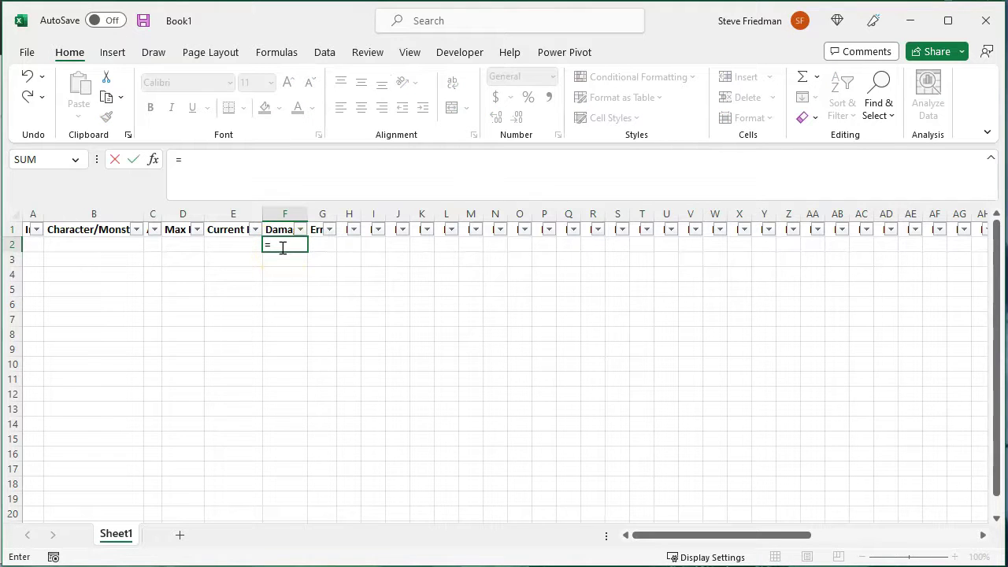
pyautogui.write('-sum(')
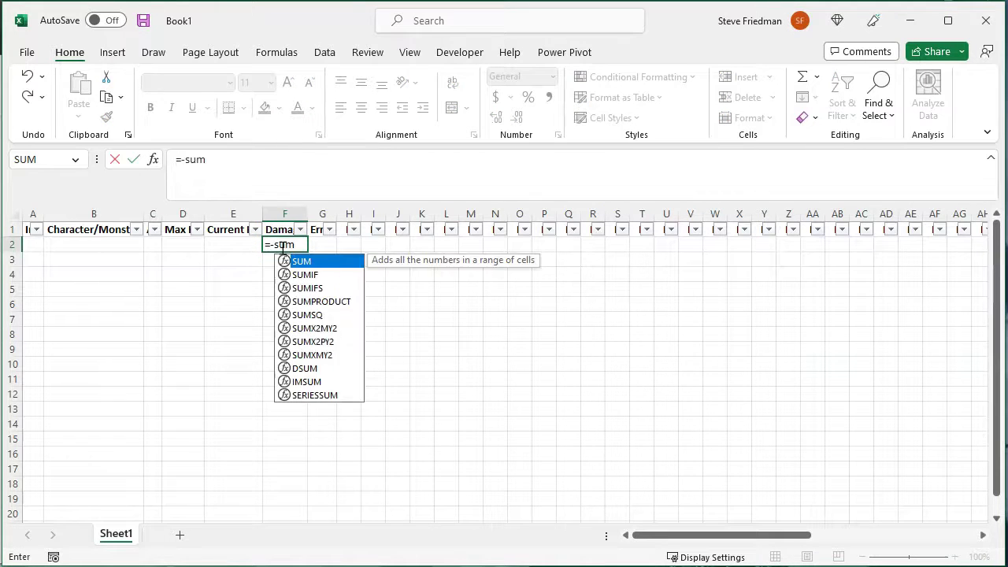
pyautogui.press('Right')
pyautogui.press('Right')
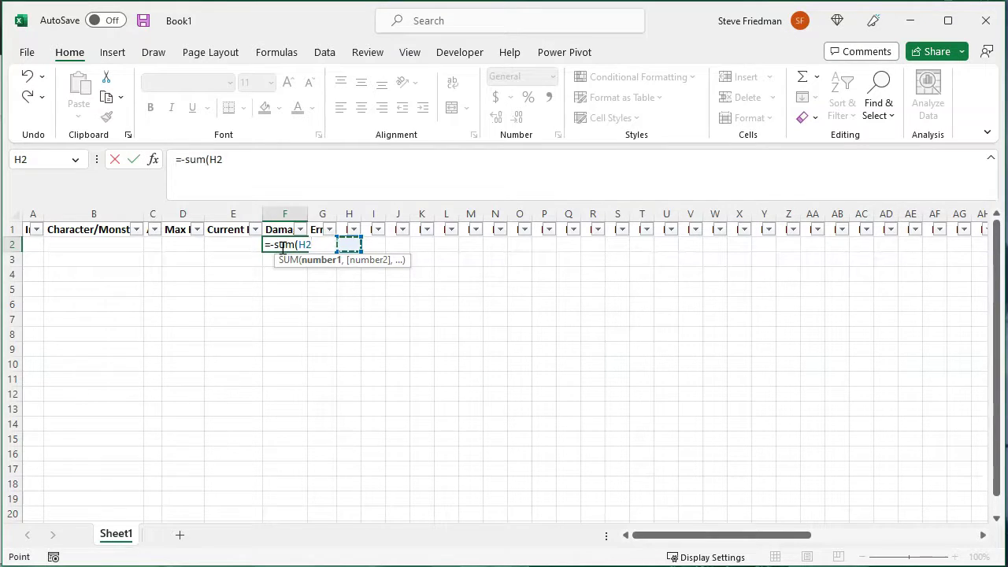
pyautogui.hotkey('shift', 'Right')
pyautogui.hotkey('shift', 'Right')
pyautogui.hotkey('shift', 'Right')
pyautogui.hotkey('shift', 'Right')
pyautogui.hotkey('shift', 'Right')
pyautogui.hotkey('shift', 'Right')
pyautogui.hotkey('shift', 'Right')
pyautogui.hotkey('shift', 'Right')
pyautogui.hotkey('shift', 'Right')
pyautogui.hotkey('shift', 'Right')
pyautogui.hotkey('shift', 'Right')
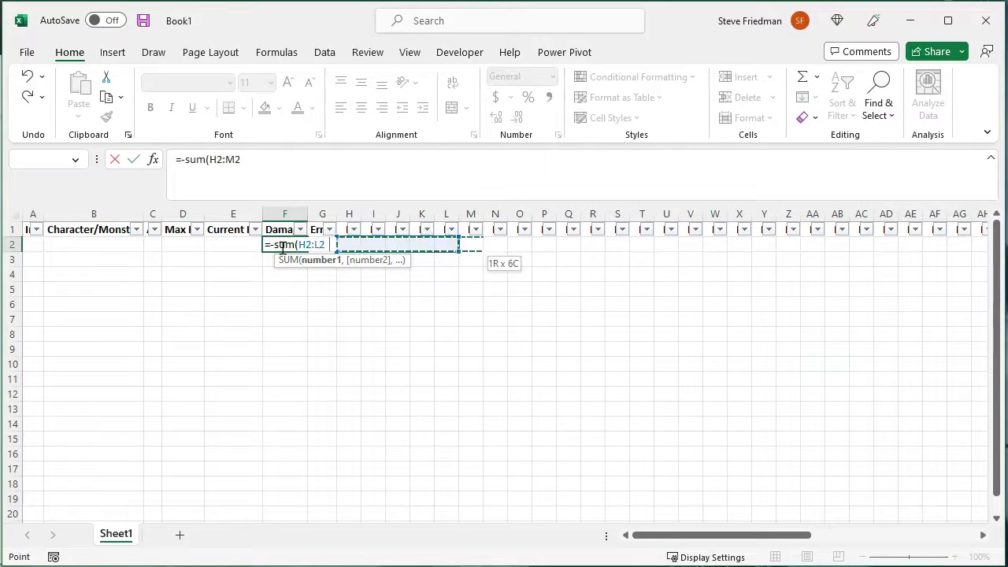
pyautogui.hotkey('shift', 'Right')
pyautogui.hotkey('shift', 'Right')
pyautogui.hotkey('shift', 'Right')
pyautogui.hotkey('shift', 'Right')
pyautogui.hotkey('shift', 'Right')
pyautogui.hotkey('shift', 'Right')
pyautogui.hotkey('shift', 'Right')
pyautogui.hotkey('shift', 'Right')
pyautogui.hotkey('shift', 'Right')
pyautogui.hotkey('shift', 'Right')
pyautogui.hotkey('shift', 'Right')
pyautogui.hotkey('shift', 'Right')
pyautogui.hotkey('shift', 'Right')
pyautogui.hotkey('shift', 'Right')
pyautogui.hotkey('shift', 'Right')
pyautogui.hotkey('shift', 'Right')
pyautogui.hotkey('shift', 'Right')
pyautogui.hotkey('shift', 'Right')
pyautogui.hotkey('shift', 'Right')
pyautogui.hotkey('shift', 'Right')
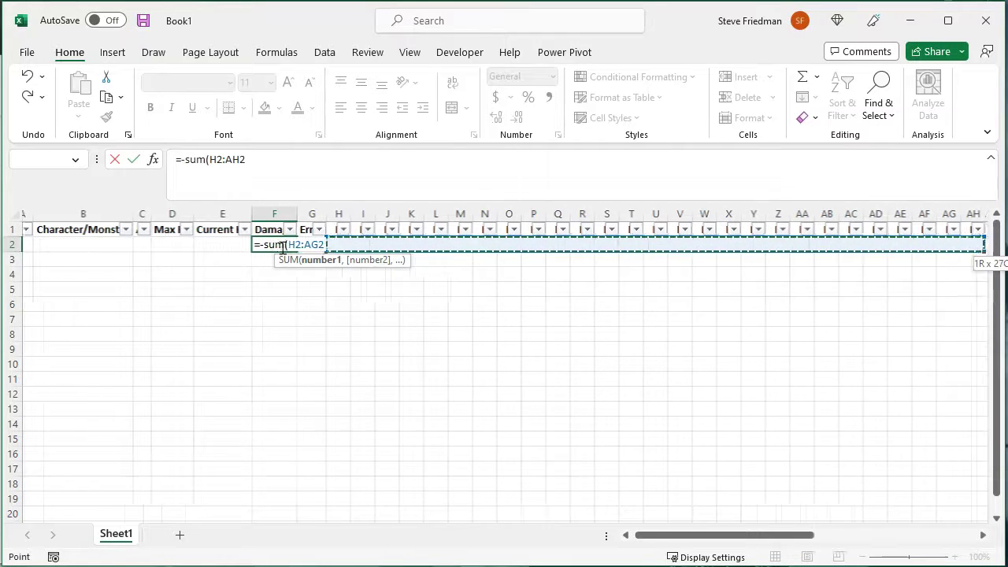
pyautogui.hotkey('shift', 'Right')
pyautogui.hotkey('shift', 'Right')
pyautogui.hotkey('shift', 'Right')
pyautogui.hotkey('shift', 'Right')
pyautogui.hotkey('shift', 'Right')
pyautogui.hotkey('shift', 'Right')
pyautogui.hotkey('shift', 'Right')
pyautogui.hotkey('shift', 'Right')
pyautogui.hotkey('shift', 'Right')
pyautogui.hotkey('shift', 'Right')
pyautogui.hotkey('shift', 'Right')
pyautogui.hotkey('shift', 'Right')
pyautogui.hotkey('shift', 'Right')
pyautogui.hotkey('shift', 'Right')
pyautogui.hotkey('shift', 'Right')
pyautogui.hotkey('shift', 'Right')
pyautogui.hotkey('shift', 'Right')
pyautogui.hotkey('shift', 'Right')
pyautogui.hotkey('shift', 'Right')
pyautogui.hotkey('shift', 'Right')
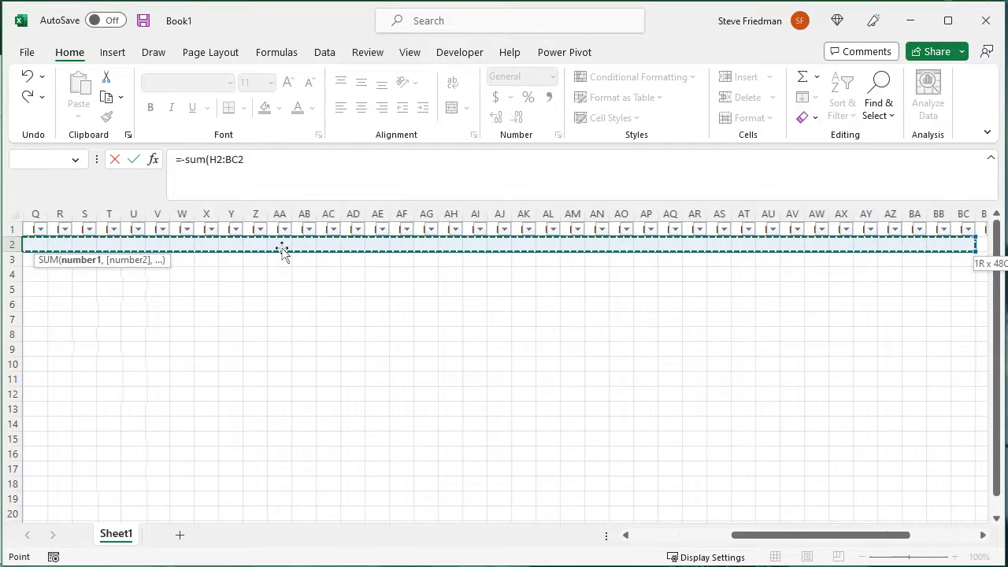
pyautogui.hotkey('shift', 'Right')
pyautogui.hotkey('shift', 'Right')
pyautogui.hotkey('shift', 'Right')
pyautogui.hotkey('shift', 'Right')
pyautogui.hotkey('shift', 'Right')
pyautogui.hotkey('shift', 'Right')
pyautogui.hotkey('shift', 'Right')
pyautogui.hotkey('shift', 'Right')
pyautogui.hotkey('shift', 'Right')
pyautogui.hotkey('shift', 'Right')
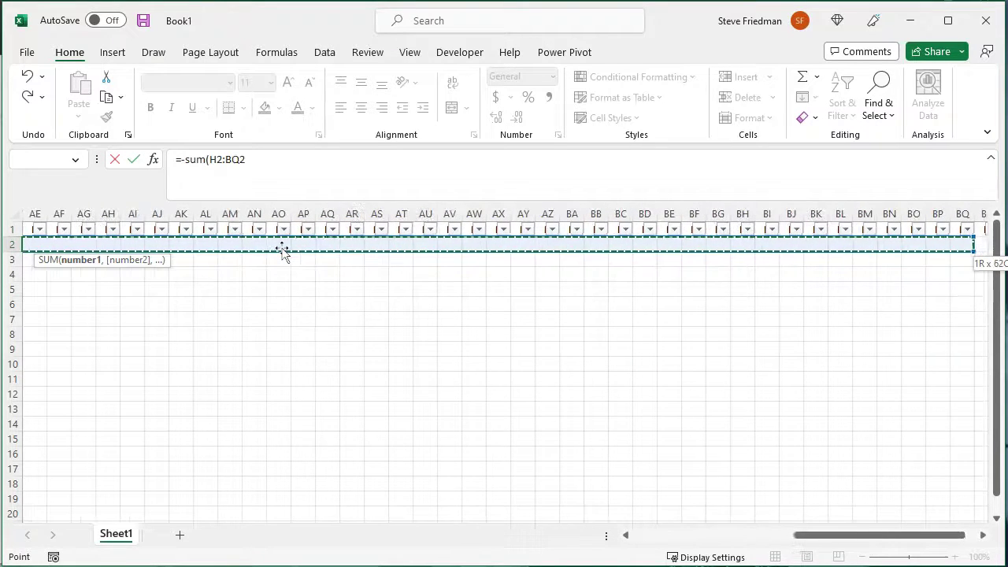
pyautogui.hotkey('shift', 'Right')
pyautogui.hotkey('shift', 'Left')
pyautogui.hotkey('shift', 'Left')
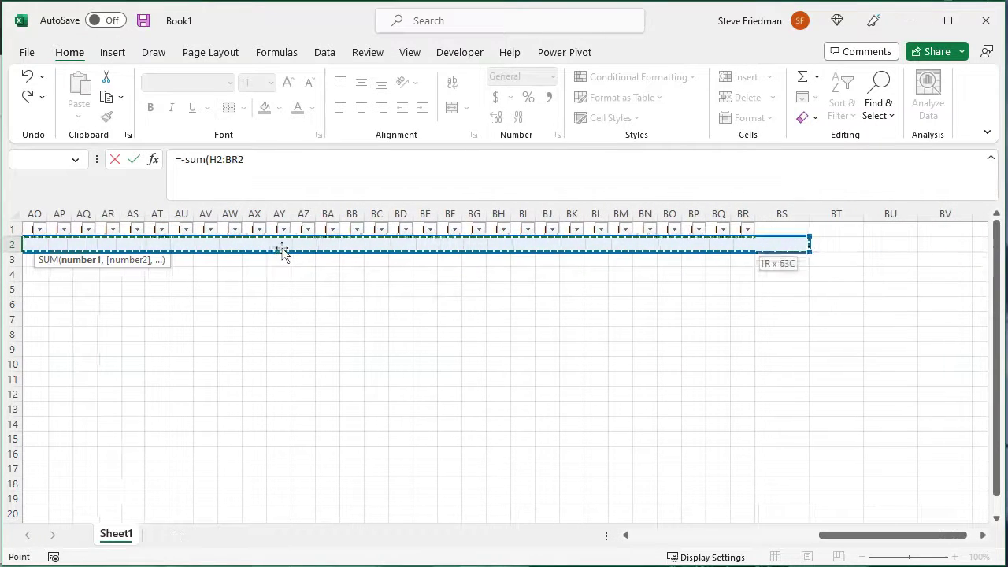
pyautogui.hotkey('shift', 'Left')
pyautogui.hotkey('shift', 'Left')
pyautogui.hotkey('shift', 'Right')
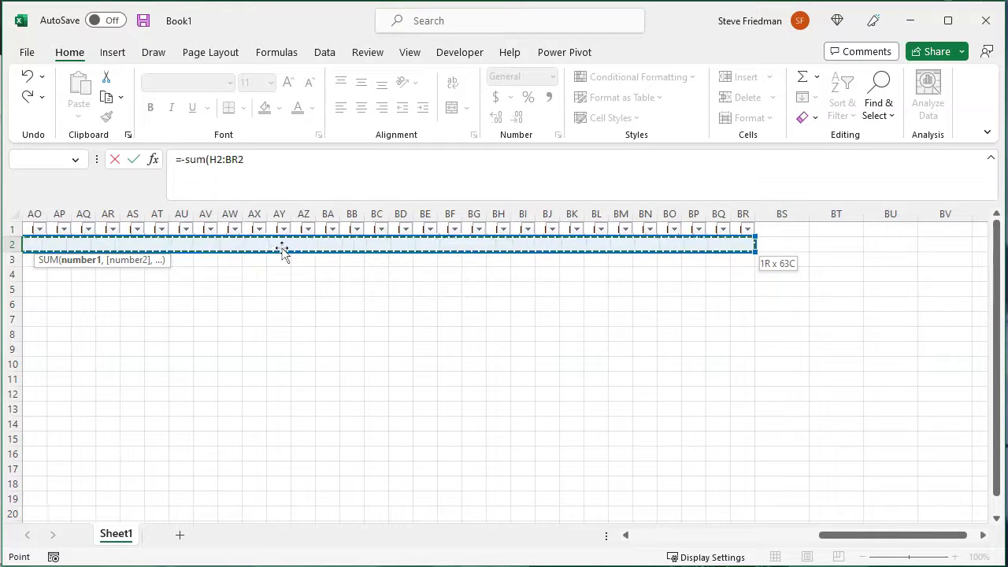
pyautogui.write(')')
pyautogui.press('Return')
pyautogui.press('Up')
pyautogui.press('Left')
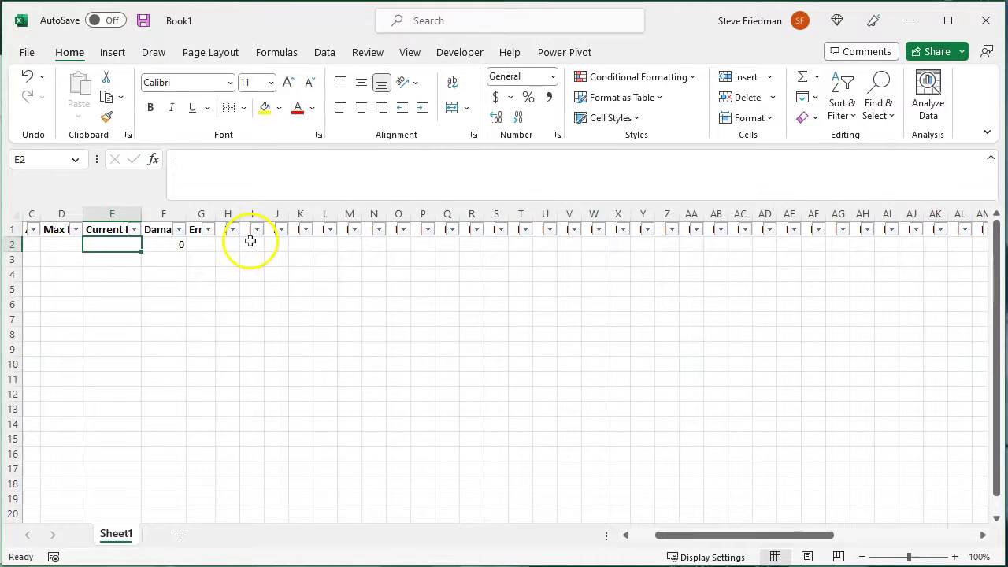
# Widen columns A through G so each header fits fully.
pyautogui.moveTo(686, 535); pyautogui.dragTo(641, 541)
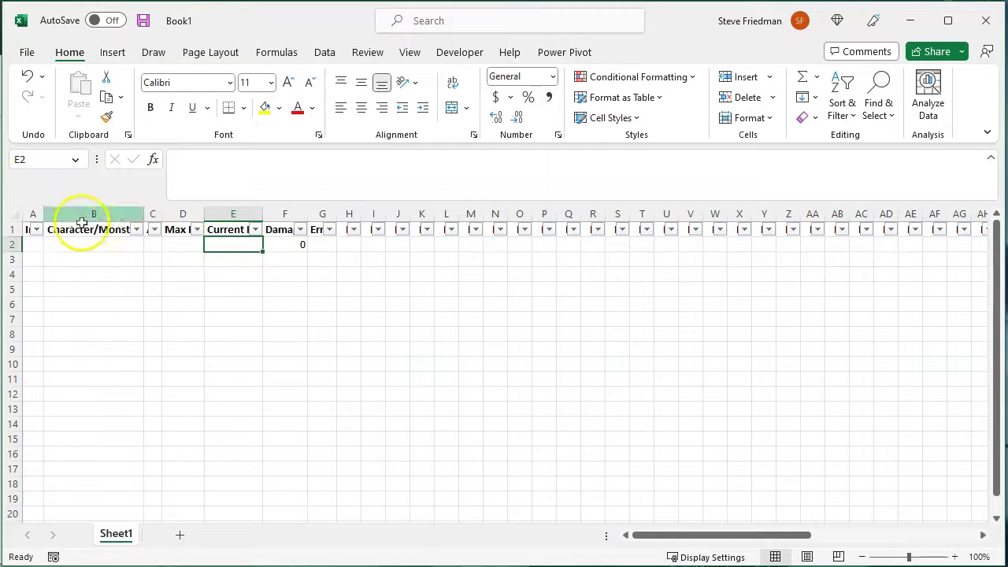
pyautogui.moveTo(44, 218); pyautogui.dragTo(74, 214)
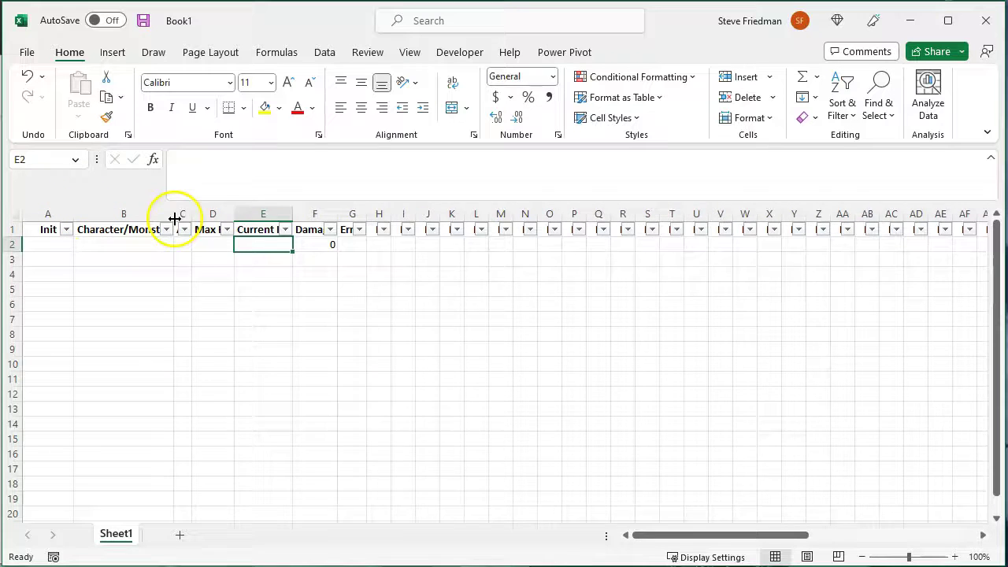
pyautogui.moveTo(173, 216); pyautogui.dragTo(190, 216)
pyautogui.moveTo(208, 216); pyautogui.dragTo(236, 216)
pyautogui.moveTo(278, 216); pyautogui.dragTo(384, 216)
pyautogui.moveTo(428, 216); pyautogui.dragTo(446, 216)
pyautogui.moveTo(476, 216); pyautogui.dragTo(493, 218)
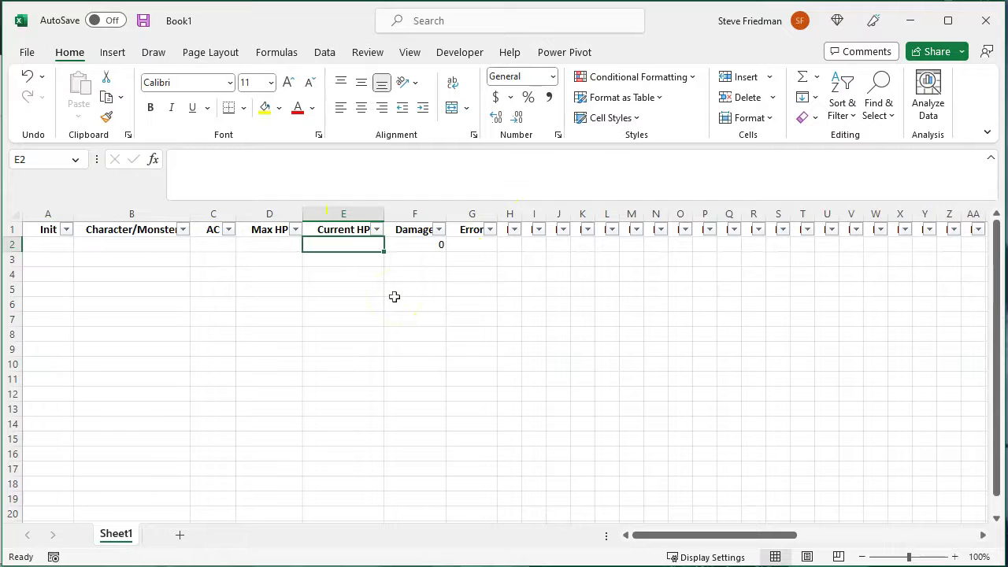
# Enter =D2+F2 in Current HP cell E2.
pyautogui.write('=')
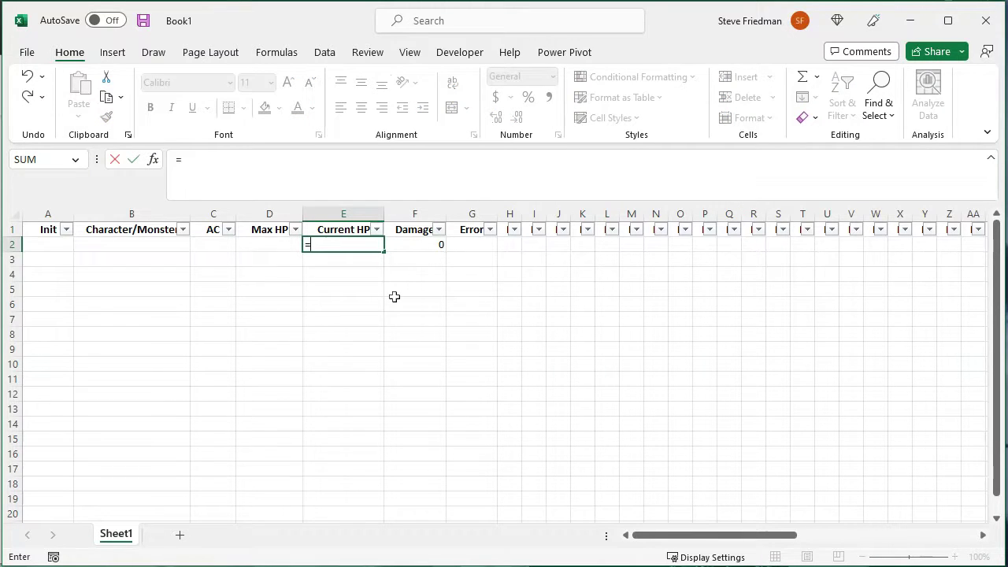
pyautogui.press('Left')
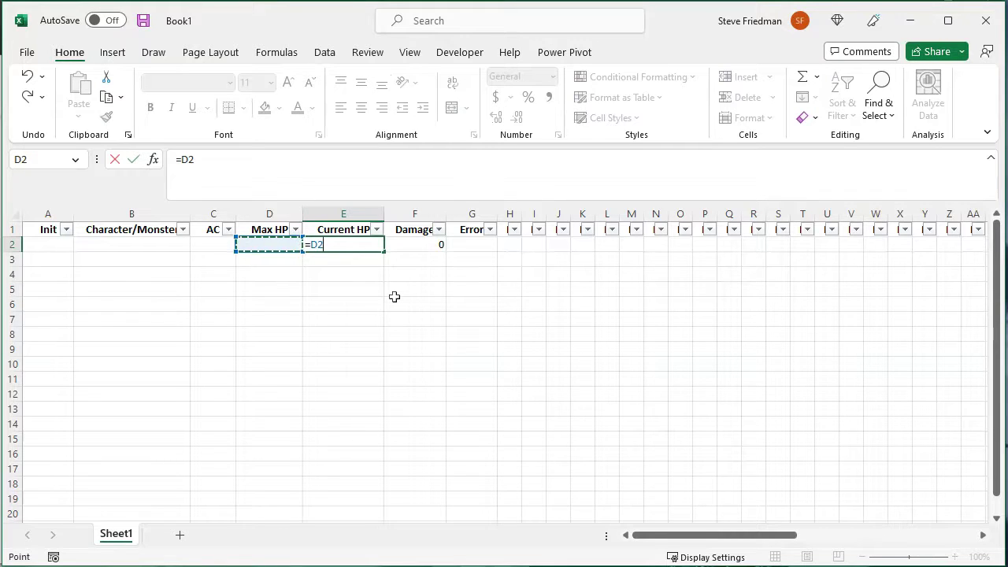
pyautogui.write('+')
pyautogui.press('Right')
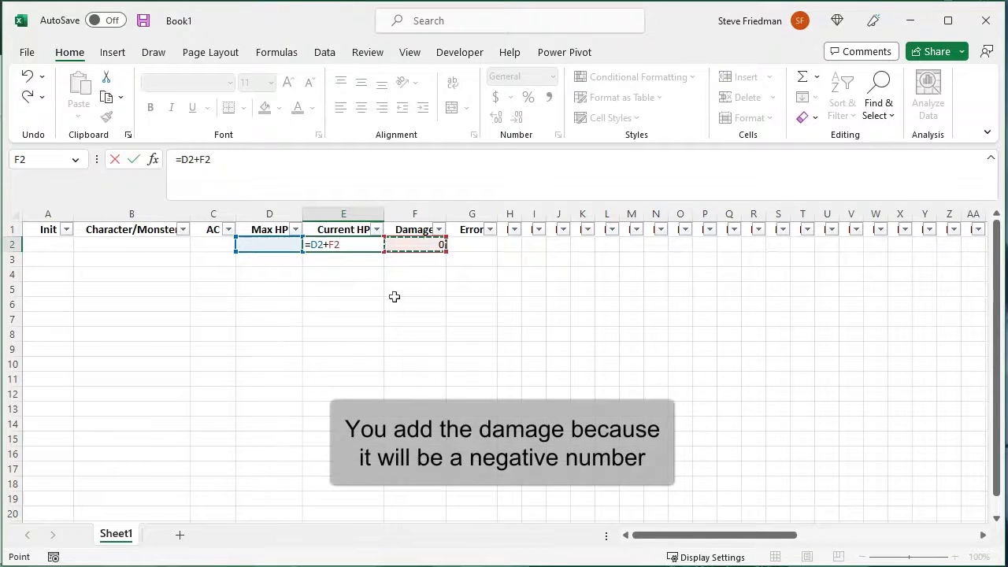
pyautogui.hotkey('ctrl', 'Return')
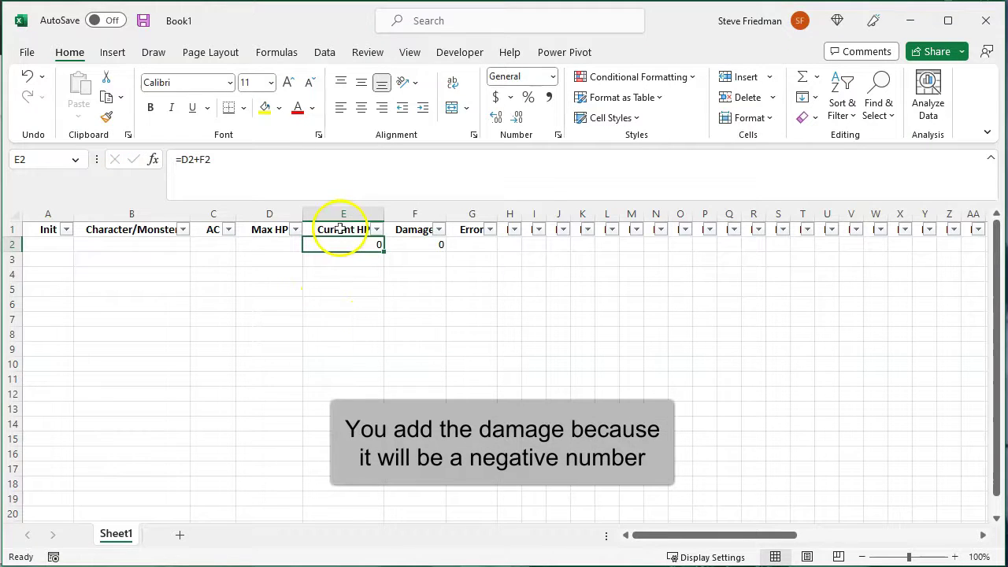
# Fill the Current HP and Damage formulas down through row 21.
pyautogui.moveTo(342, 247); pyautogui.dragTo(407, 421)
pyautogui.hotkey('ctrl', 'd')
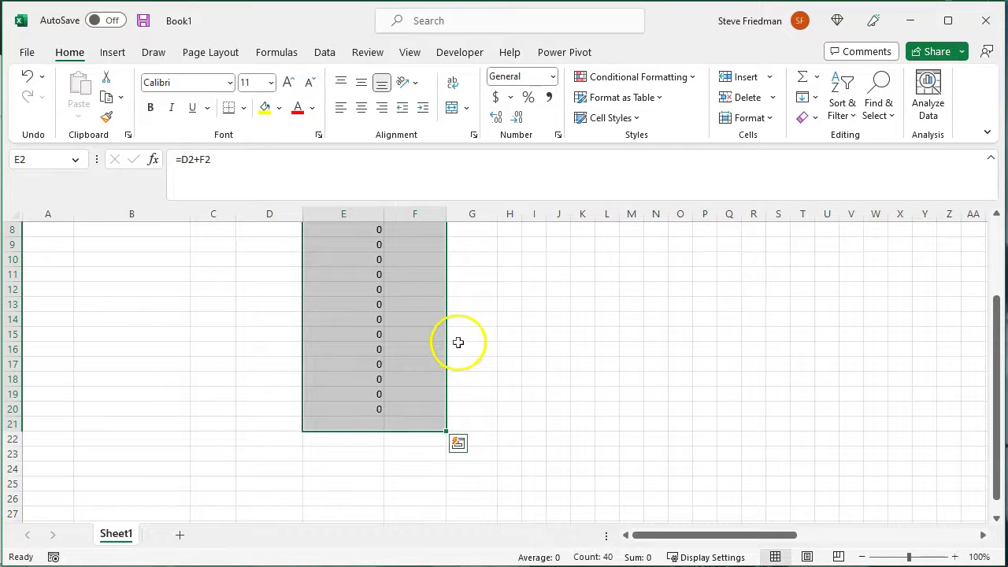
pyautogui.scroll(3, 510, 356)
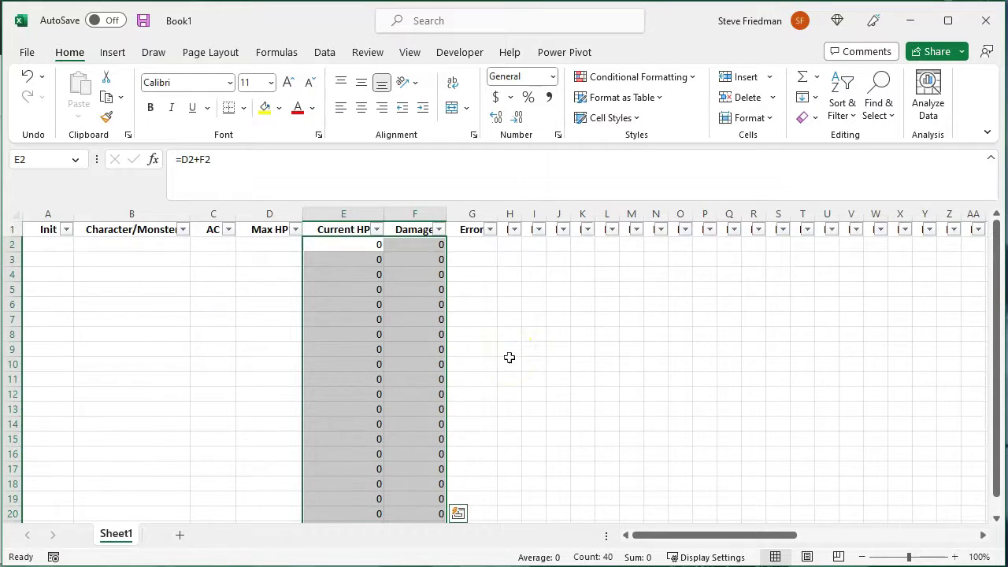
pyautogui.click(509, 247)
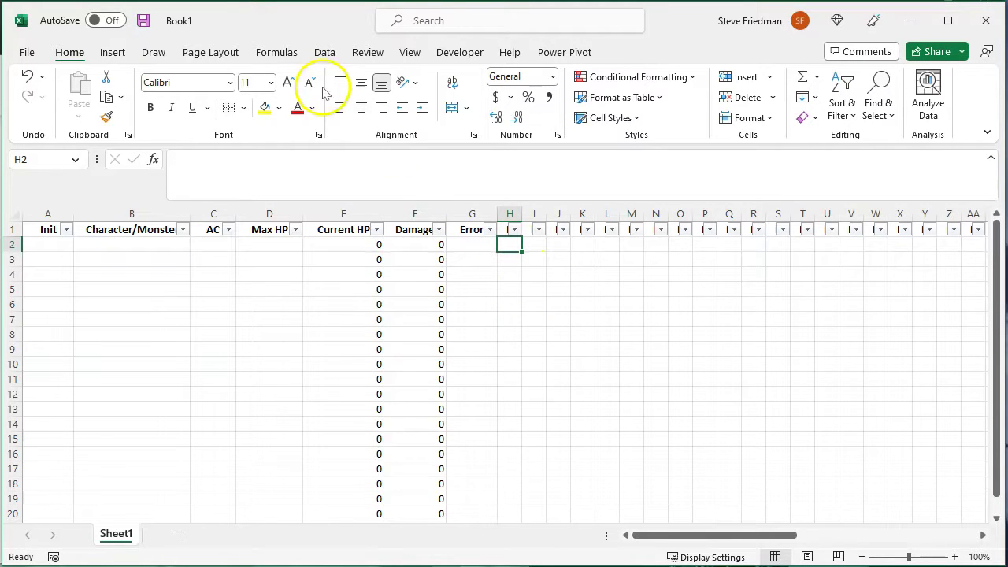
# Freeze panes at H2 so row 1 and columns A–G stay in place.
pyautogui.click(410, 54)
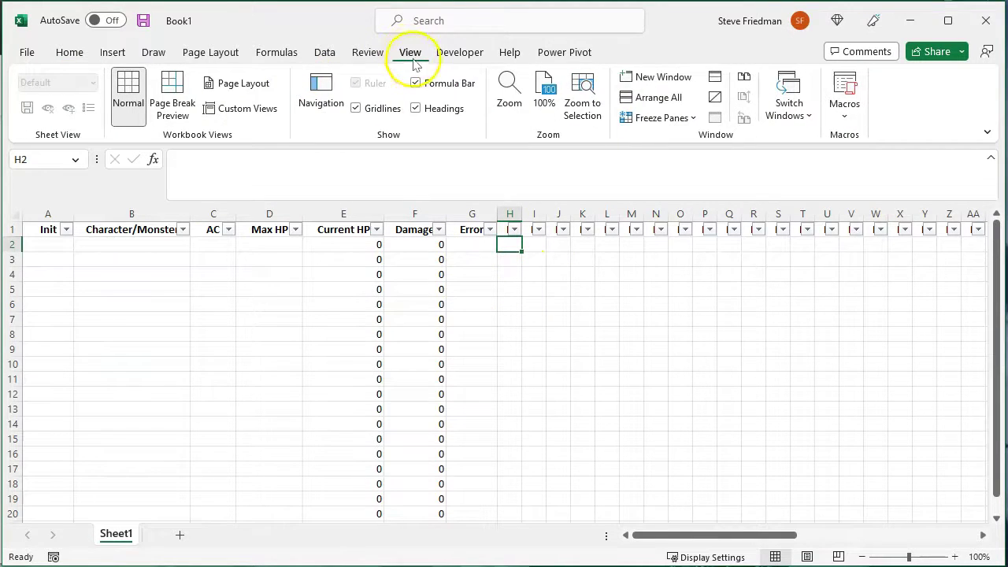
pyautogui.click(628, 120)
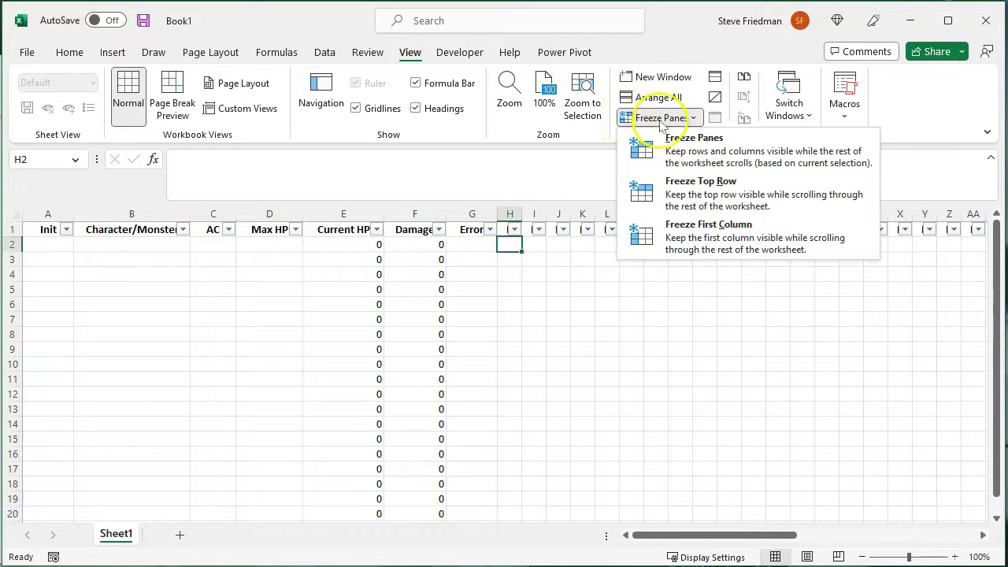
pyautogui.click(670, 146)
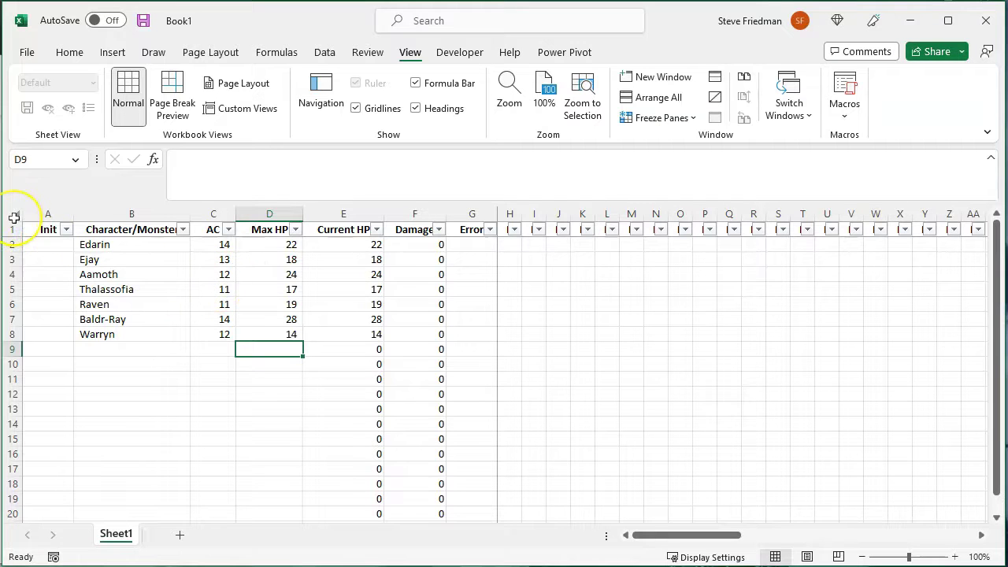
# Apply comma style with zero decimal places to the whole sheet.
pyautogui.click(15, 216)
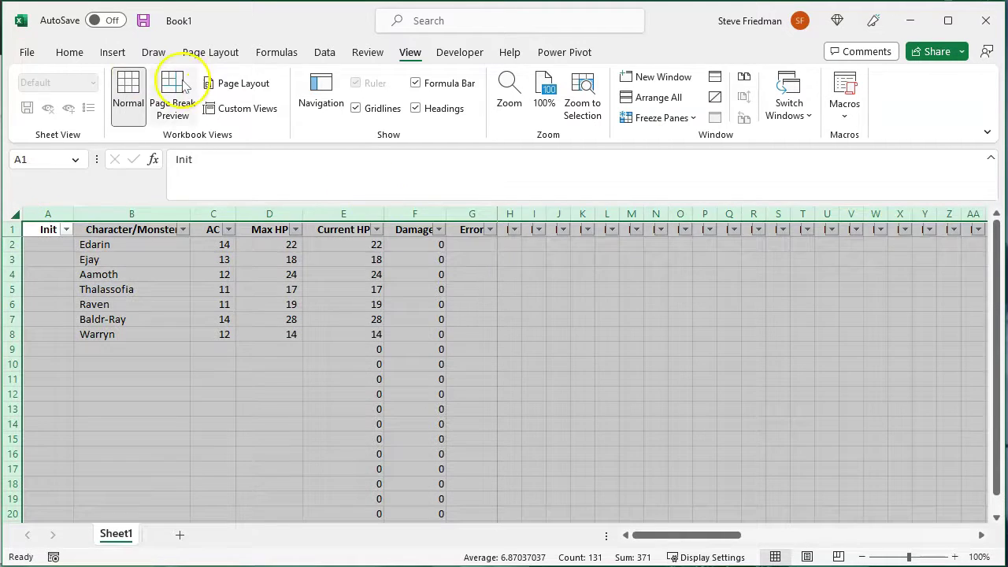
pyautogui.click(70, 52)
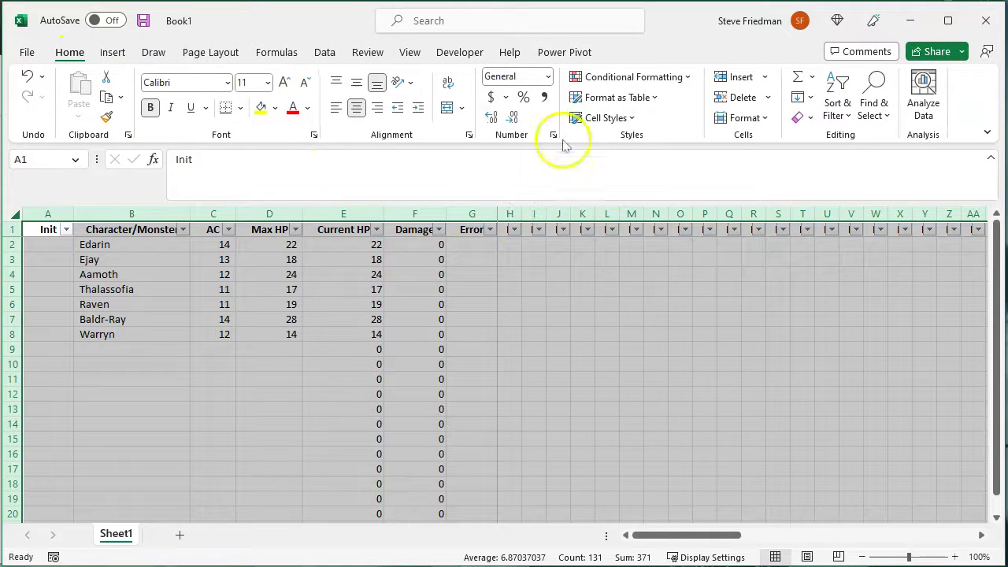
pyautogui.click(545, 97)
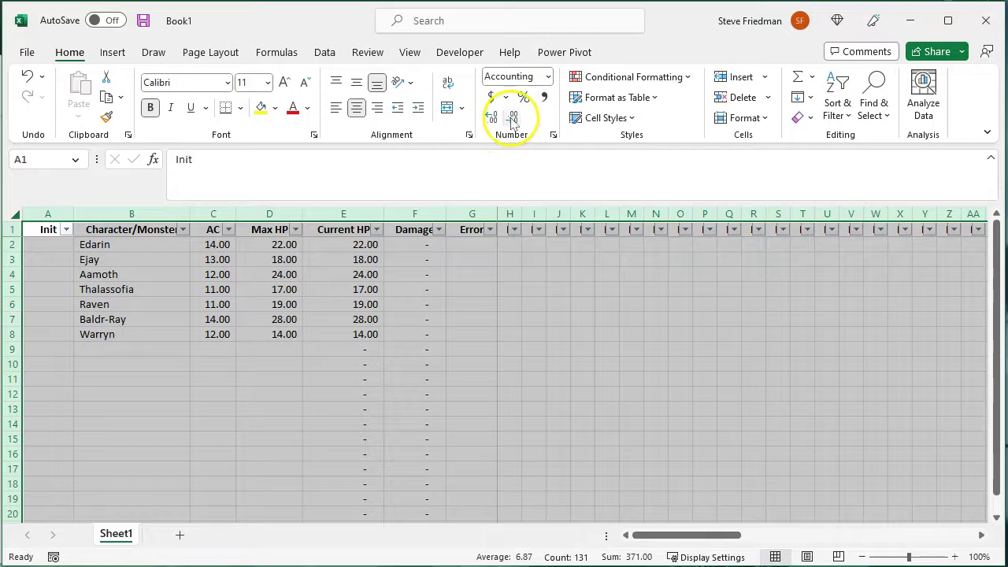
pyautogui.click(513, 120)
pyautogui.click(513, 120)
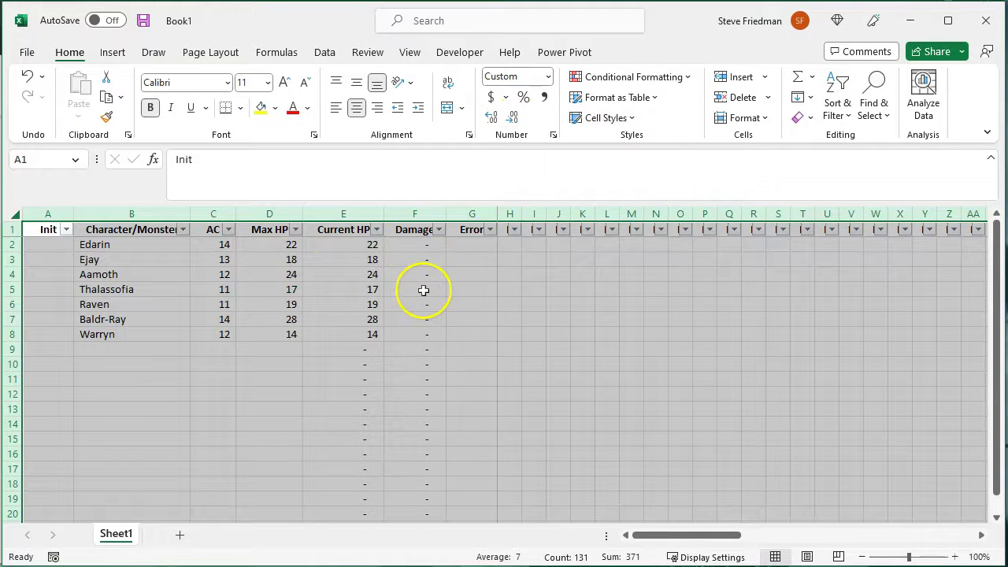
pyautogui.click(170, 363)
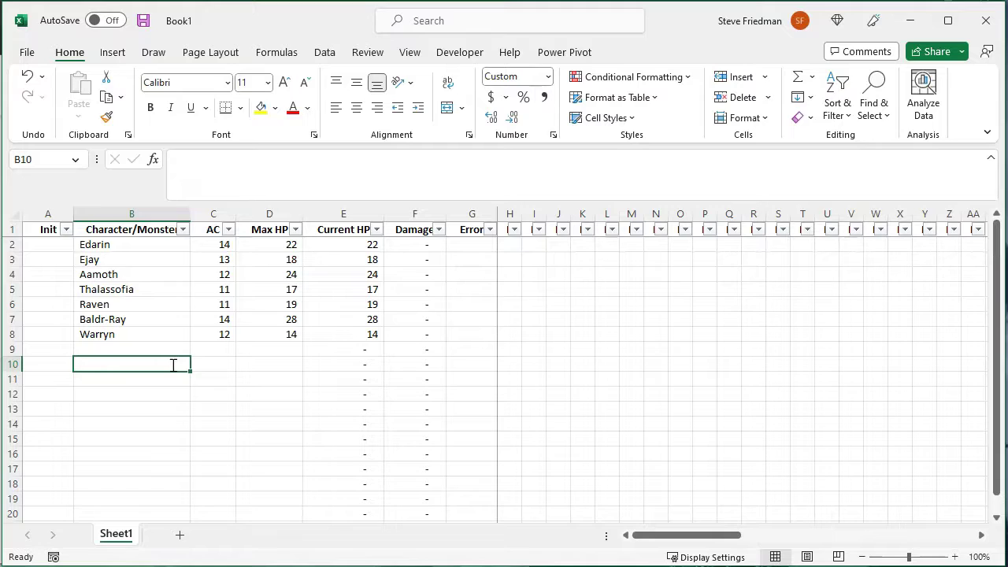
# Add Mimic and enter initiatives 12, 18, 21, 3, 7, 8, 15, 17, 9, 4 in the Init column.
pyautogui.write('Mimic')
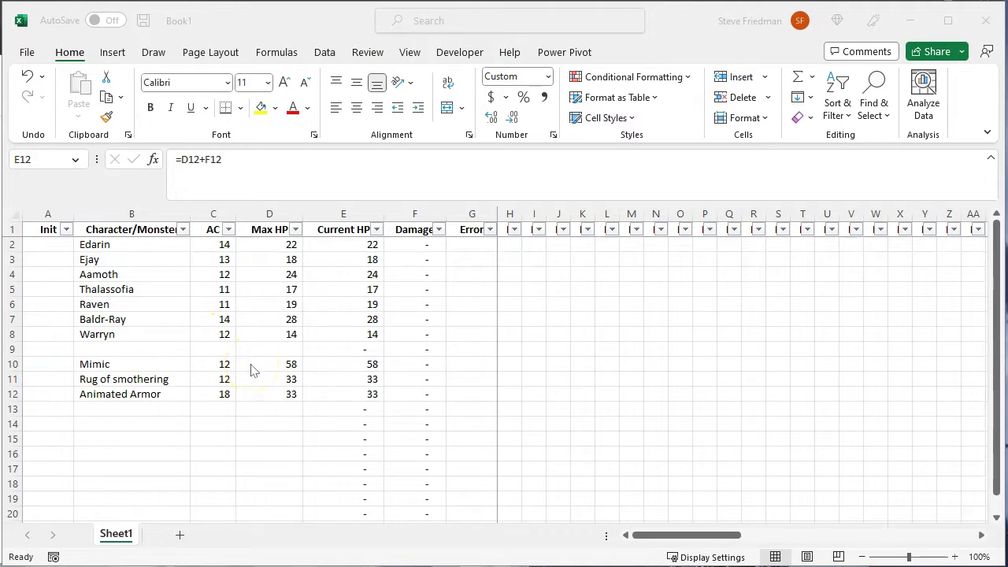
pyautogui.click(52, 248)
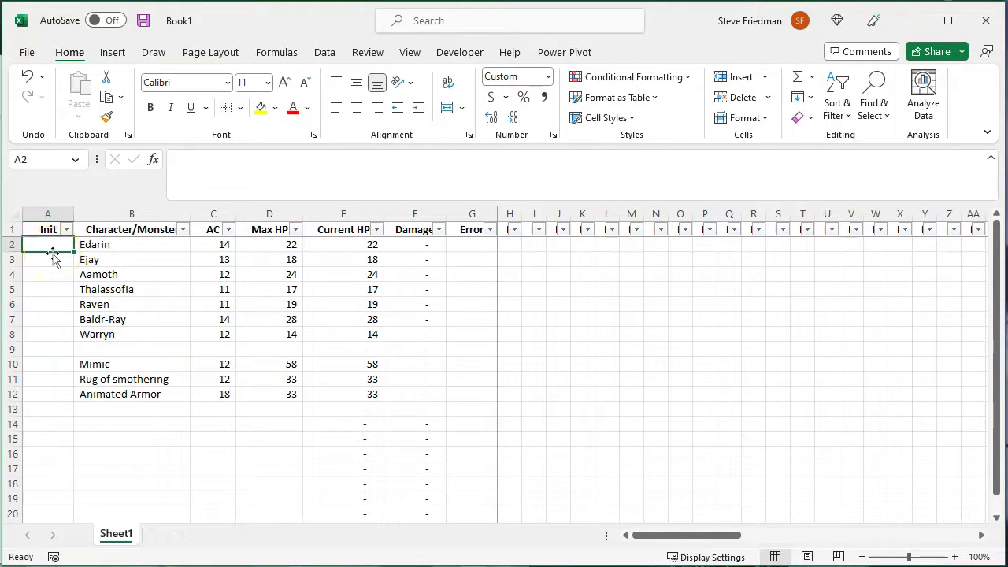
pyautogui.write('12')
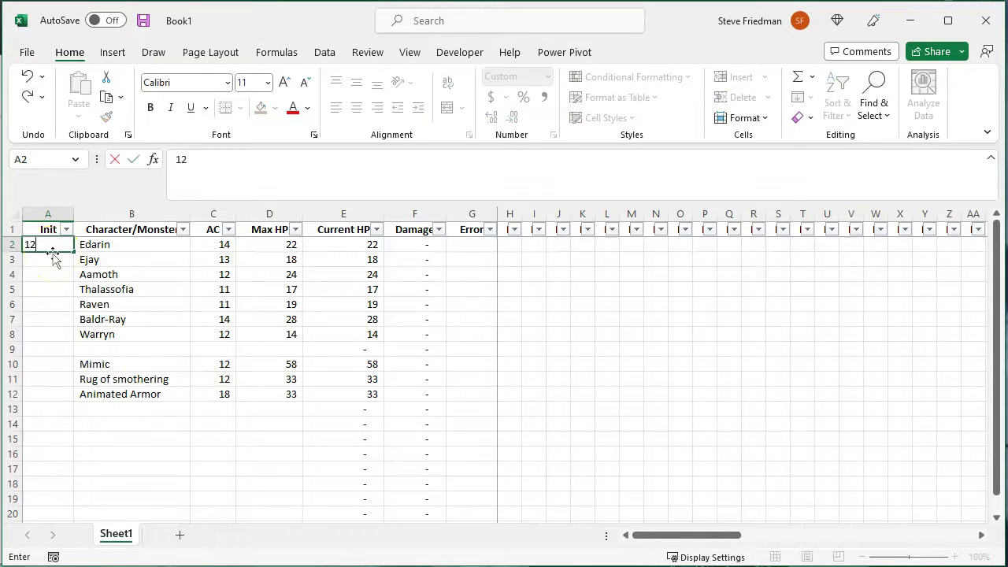
pyautogui.press('Return')
pyautogui.write('18 2')
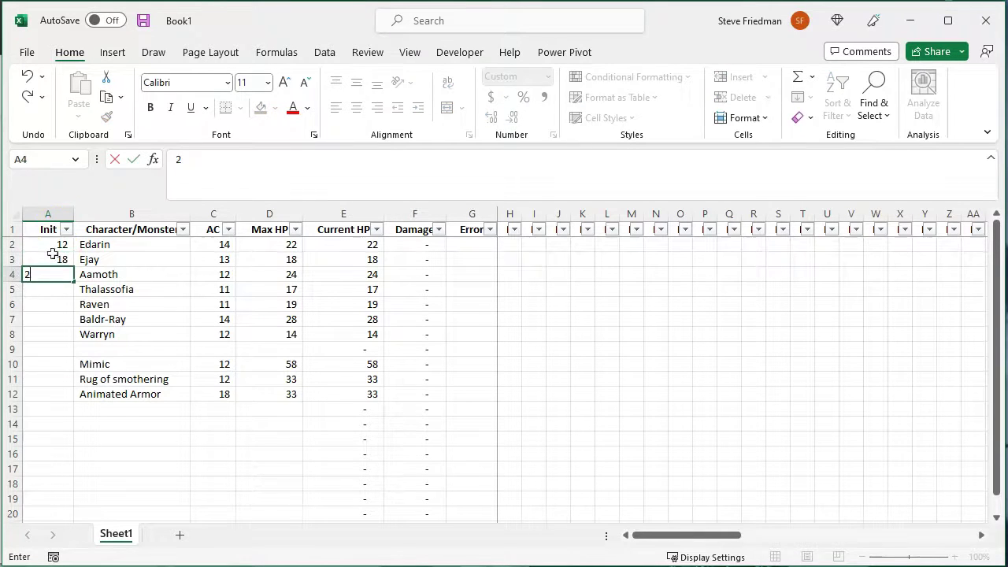
pyautogui.write('1 3 7 8 15  17 9 4')
pyautogui.press('Return')
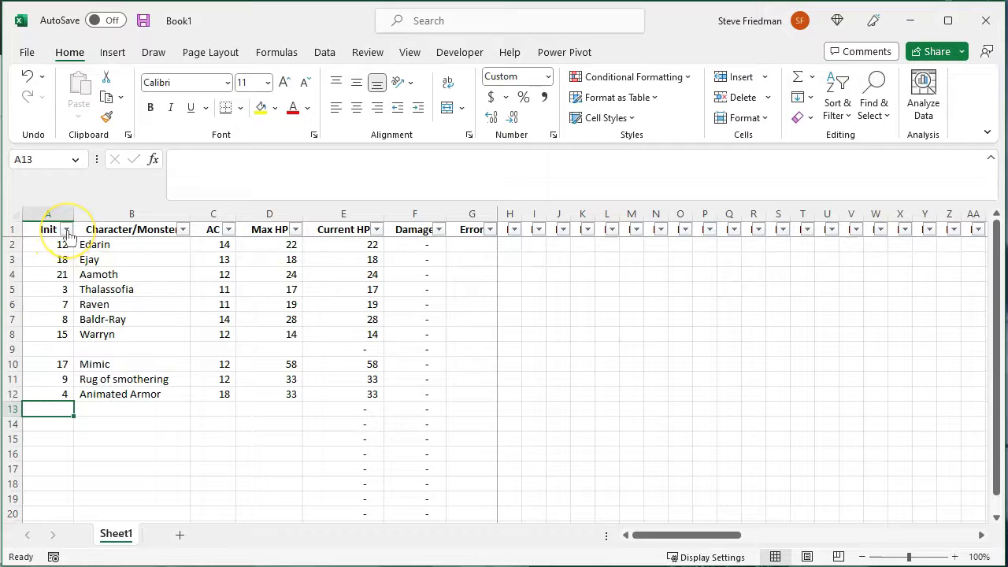
# Sort the Init column from largest to smallest.
pyautogui.click(67, 230)
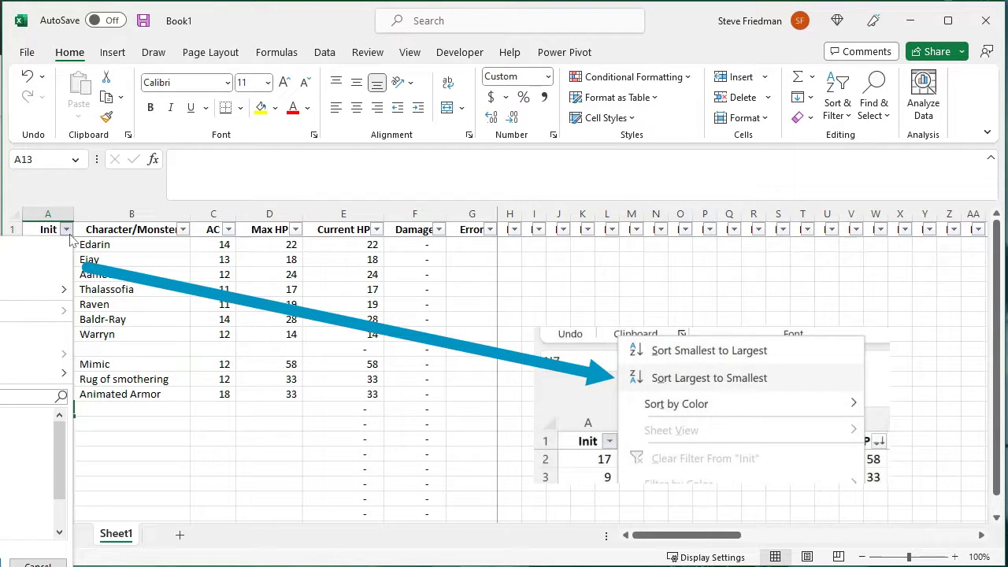
pyautogui.click(40, 278)
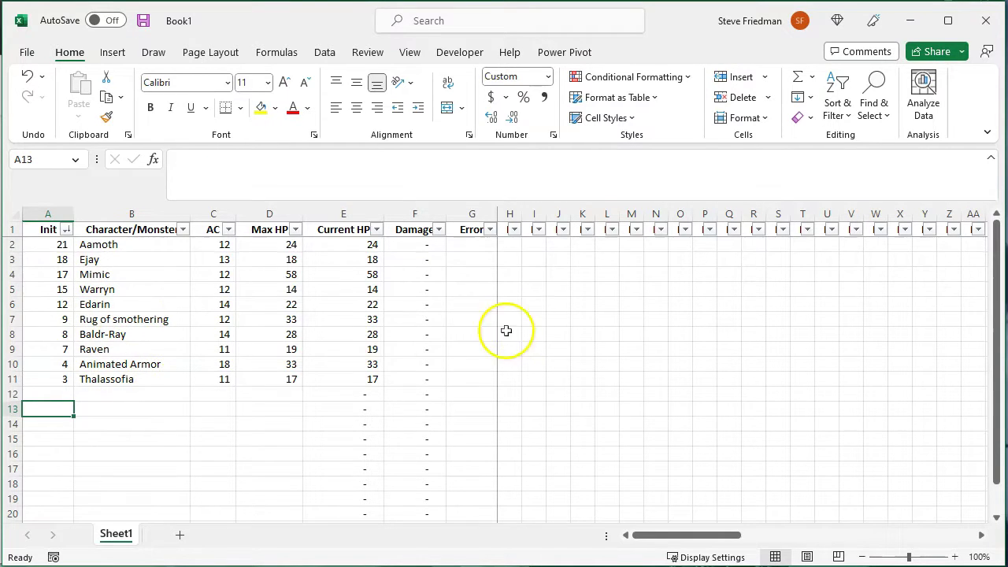
# Log Ejay's damage entries 6, 5 and -8 in H3:J3.
pyautogui.click(510, 259)
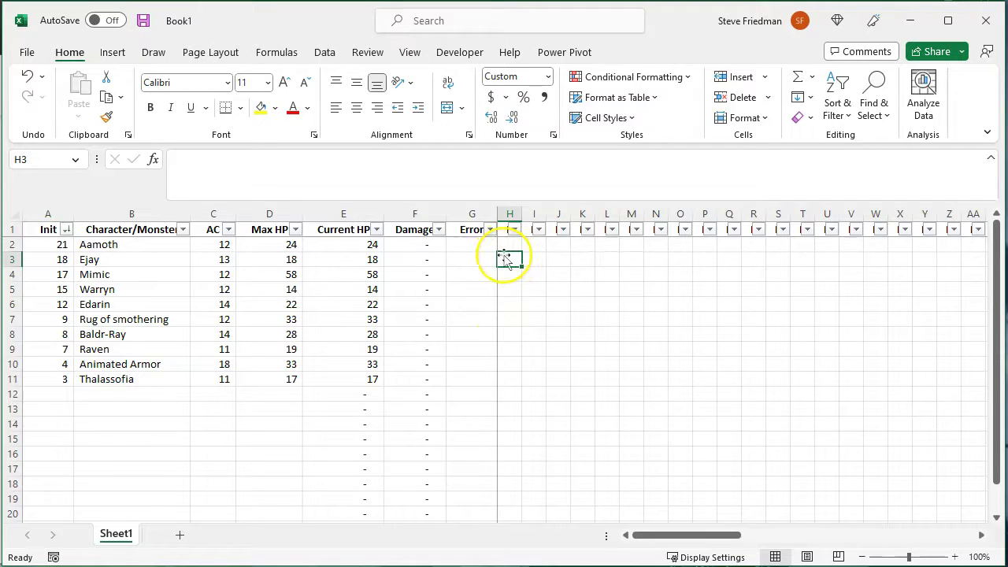
pyautogui.write('6')
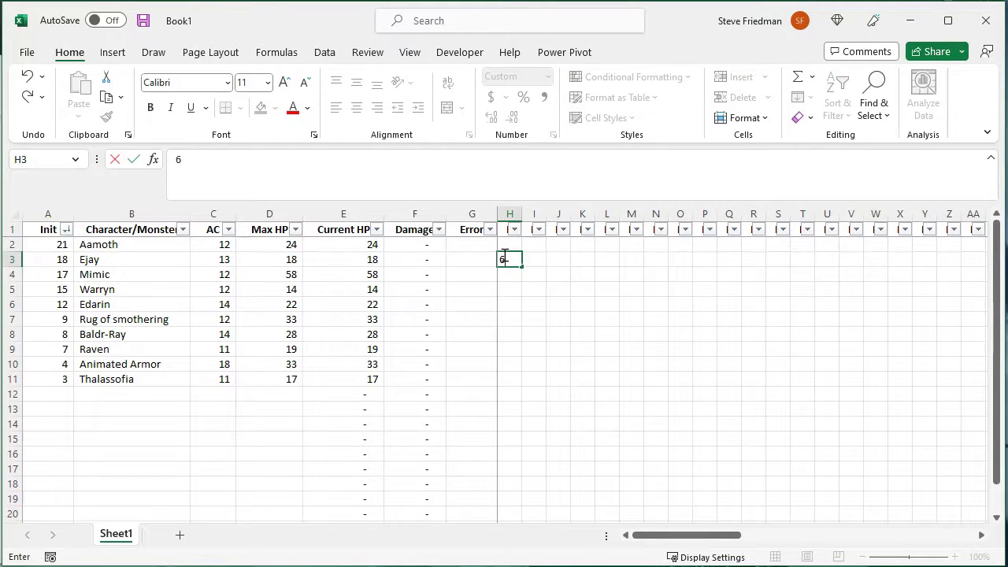
pyautogui.press('Tab')
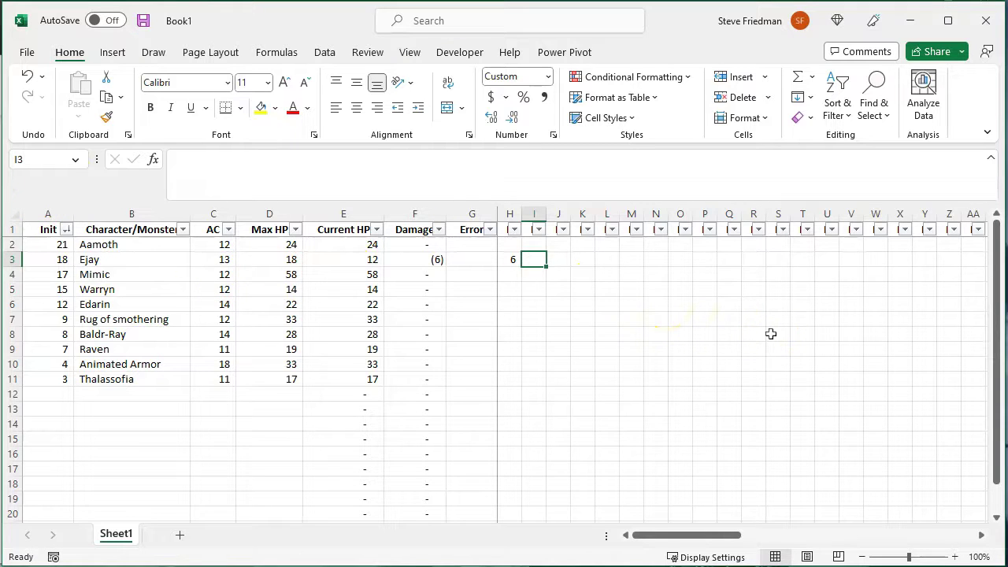
pyautogui.write('5')
pyautogui.press('Tab')
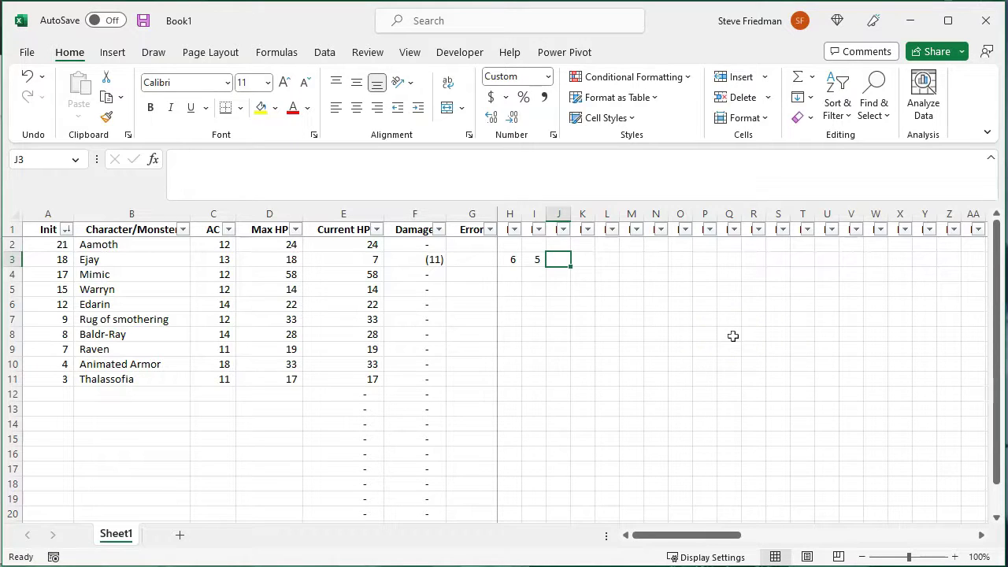
pyautogui.write('-8')
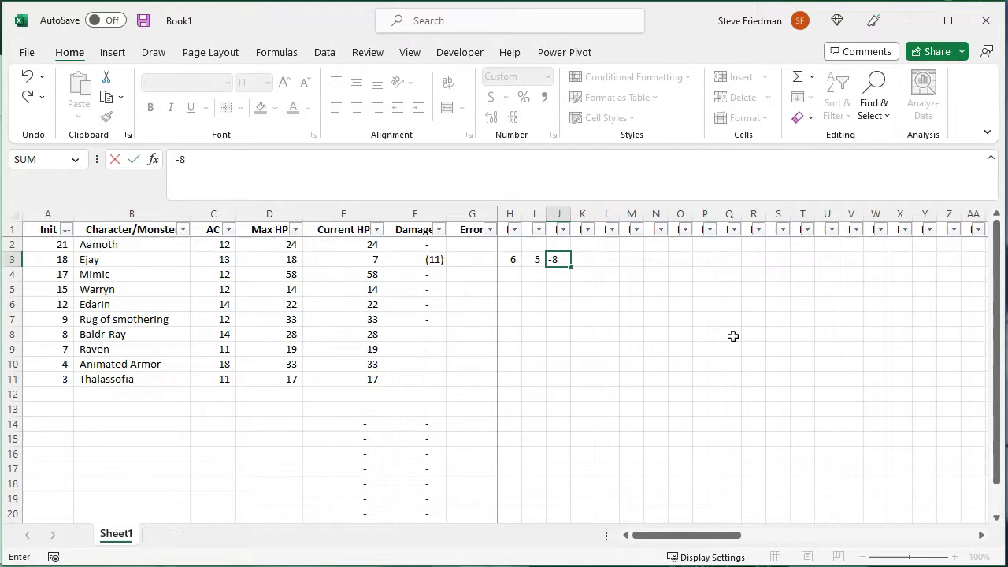
pyautogui.press('Tab')
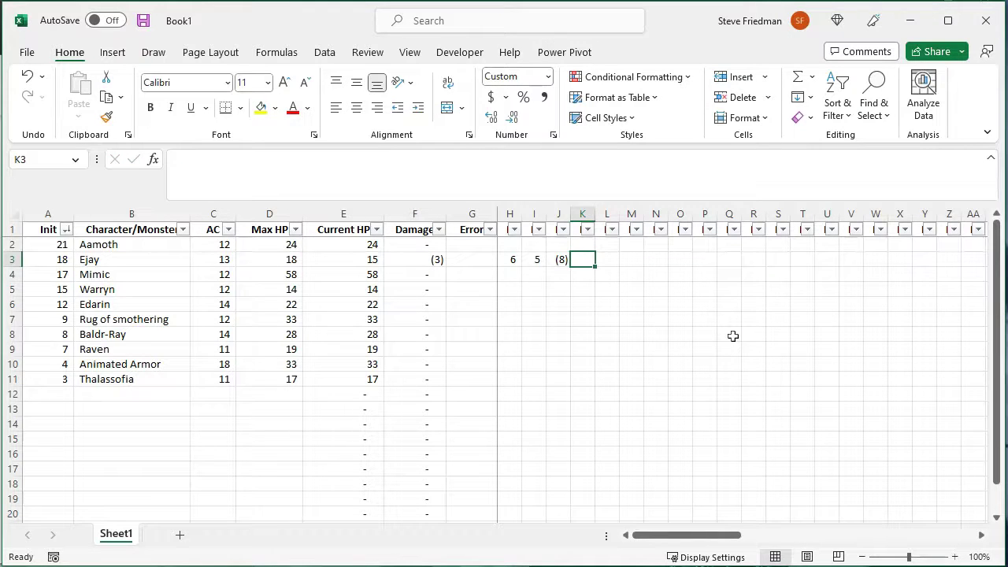
# Log Animated Armor's damage entries 15 and -4 in H10:I10.
pyautogui.click(559, 336)
pyautogui.click(513, 361)
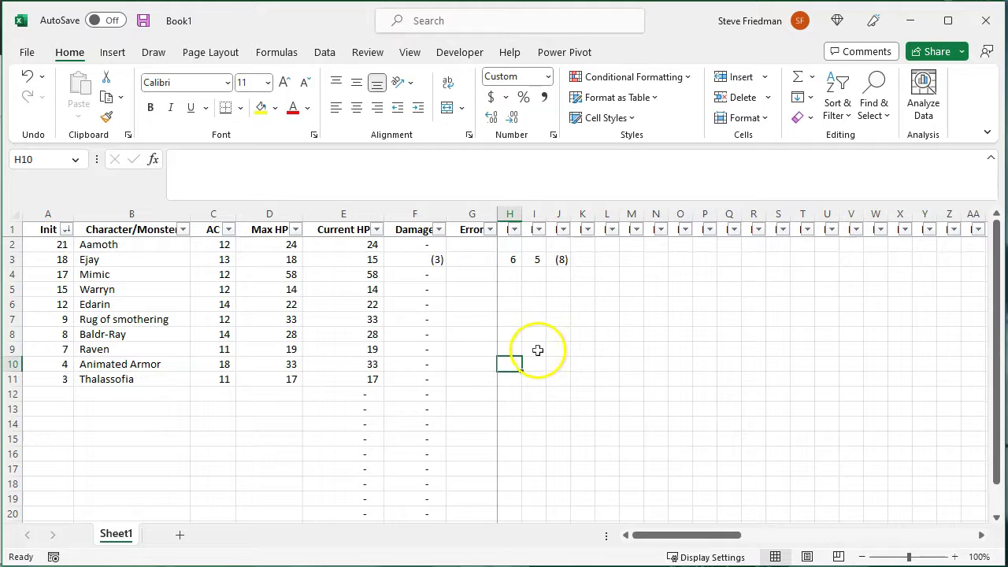
pyautogui.write('15')
pyautogui.press('Tab')
pyautogui.write('-4')
pyautogui.press('Tab')
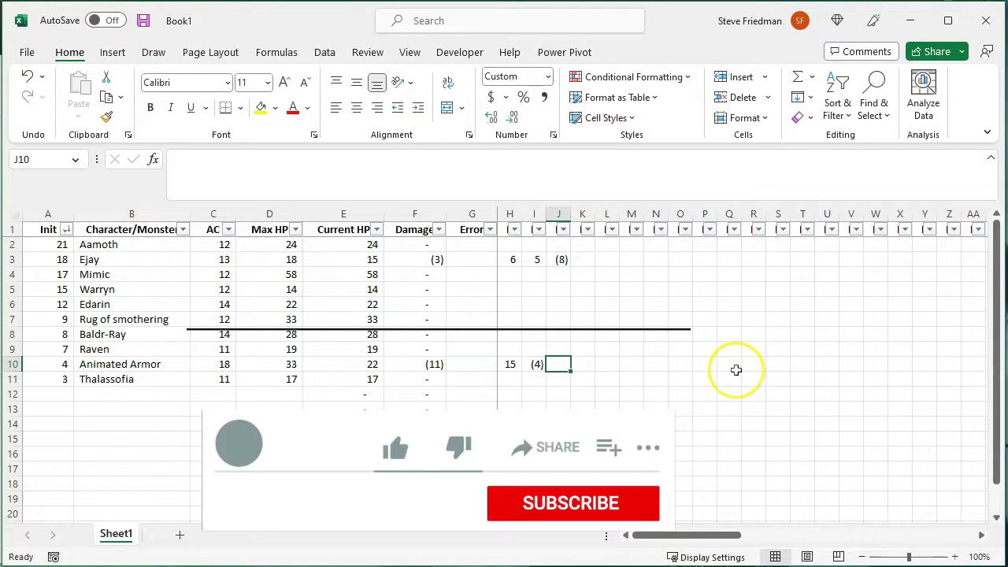
pyautogui.click(767, 397)
# Start Aamoth's Error formula in G2 as =MAX(D2,E2)-D2.
pyautogui.click(476, 246)
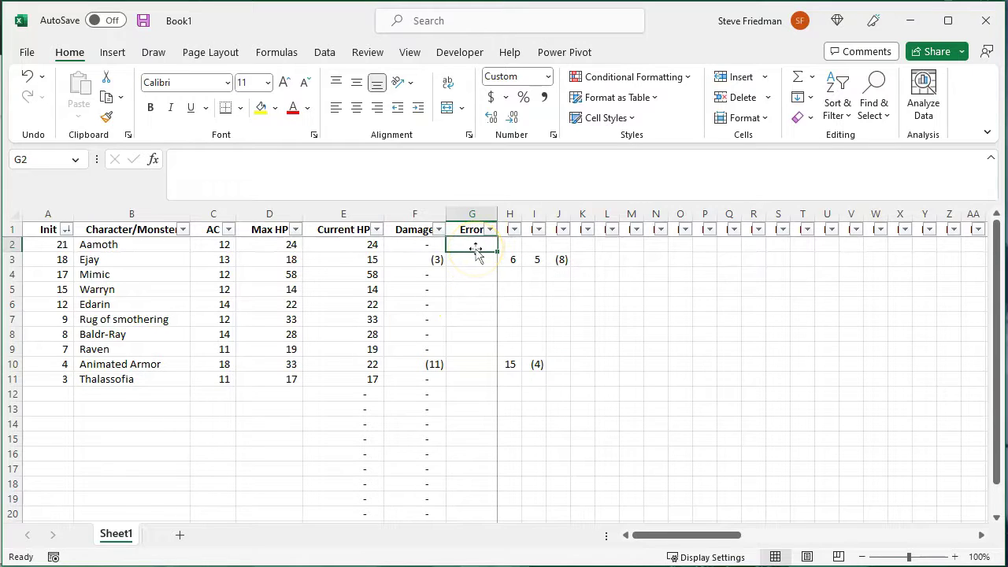
pyautogui.write('=max')
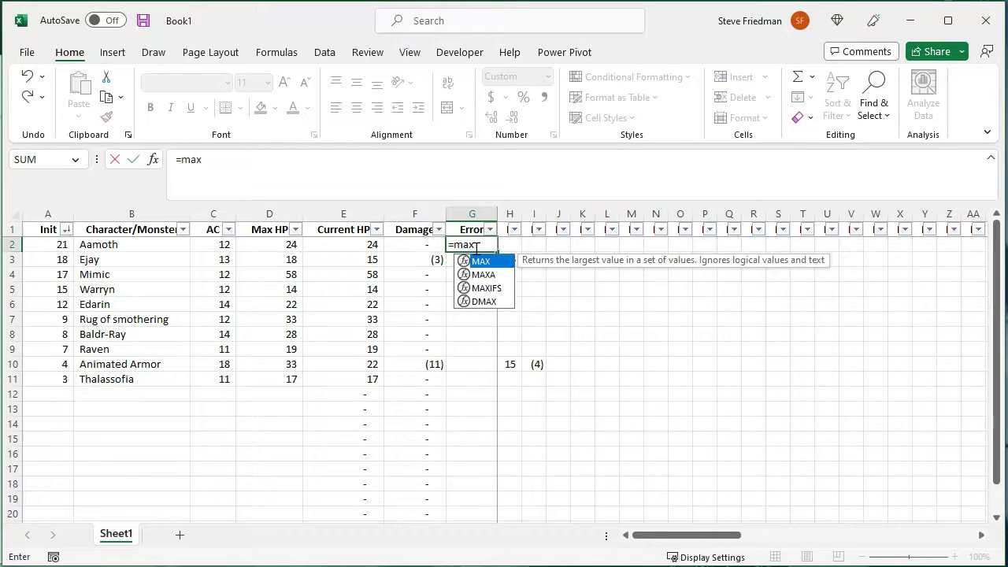
pyautogui.write('(')
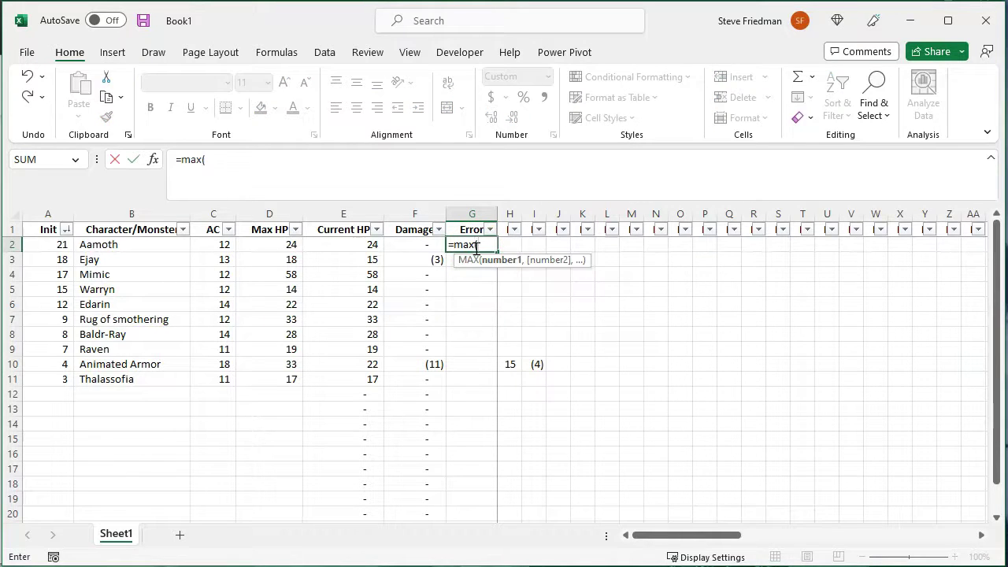
pyautogui.click(266, 248)
pyautogui.write(',')
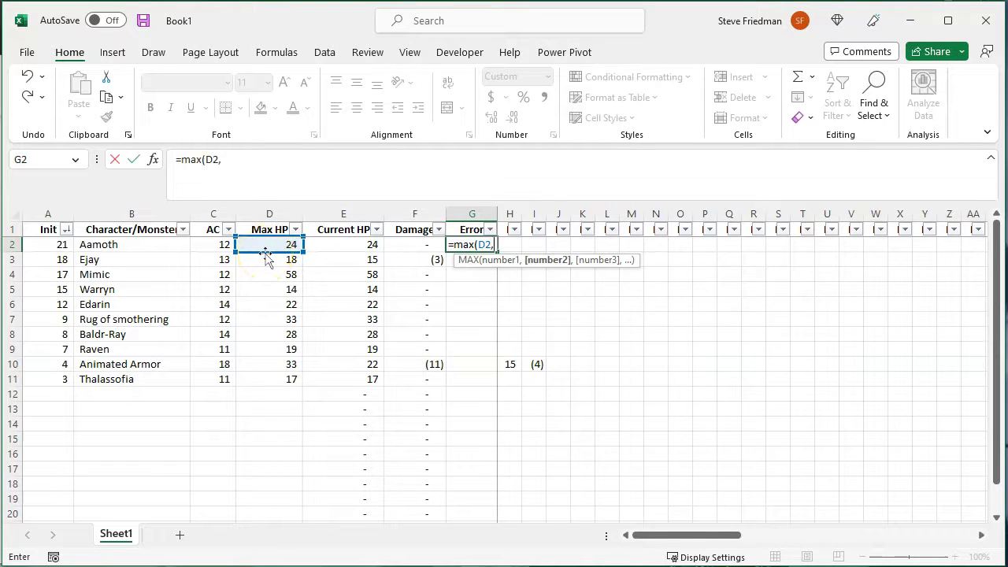
pyautogui.click(330, 248)
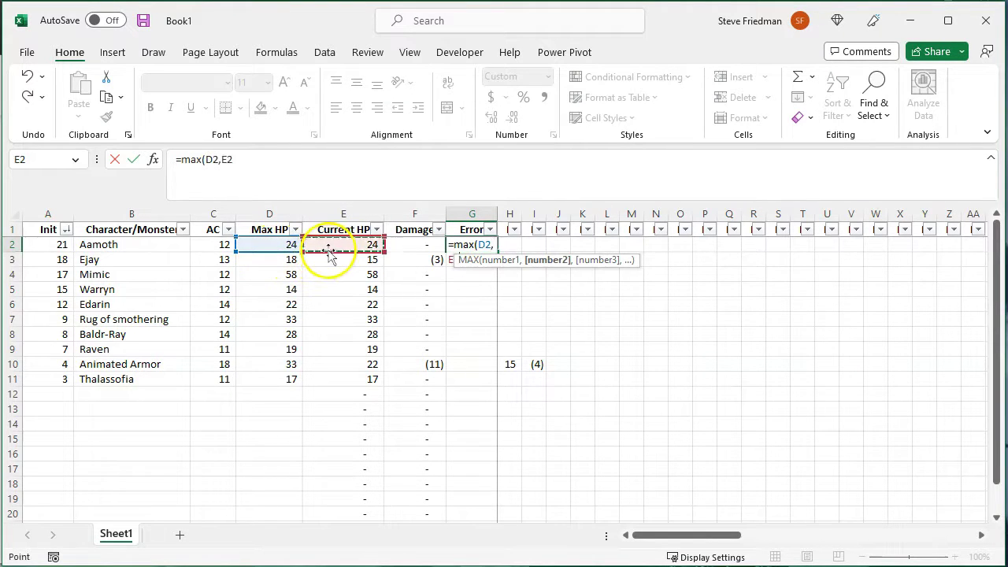
pyautogui.write(')')
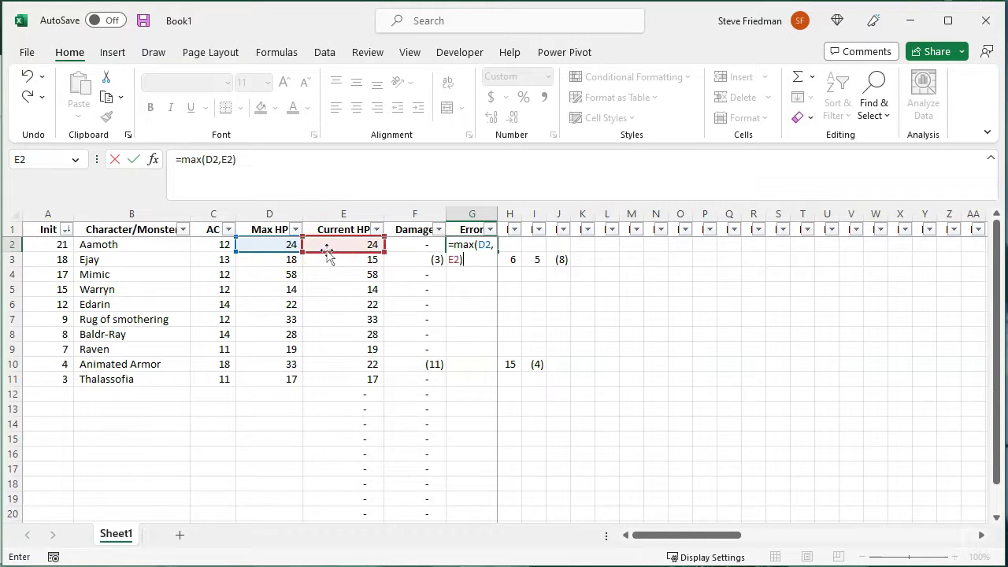
pyautogui.write('-')
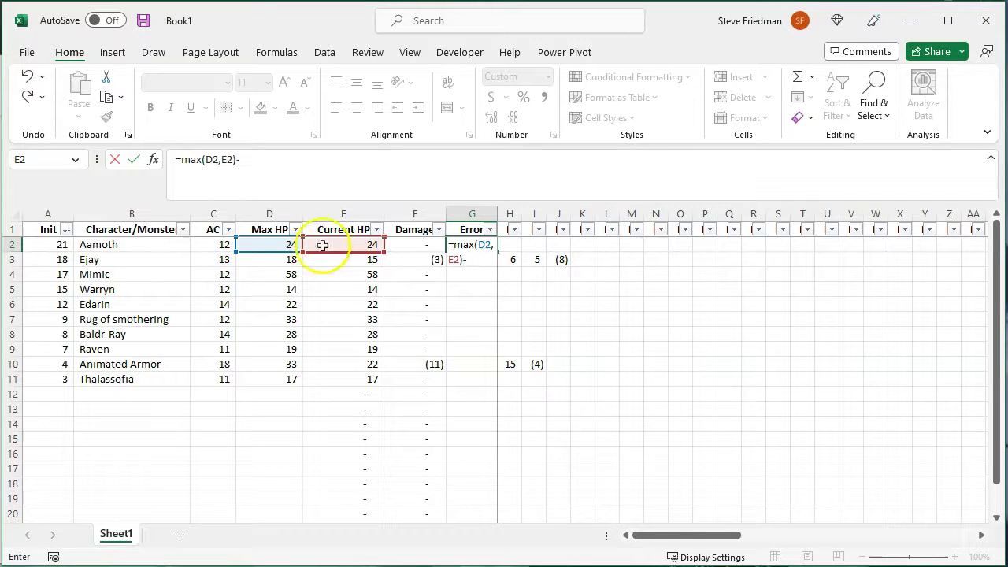
pyautogui.click(276, 245)
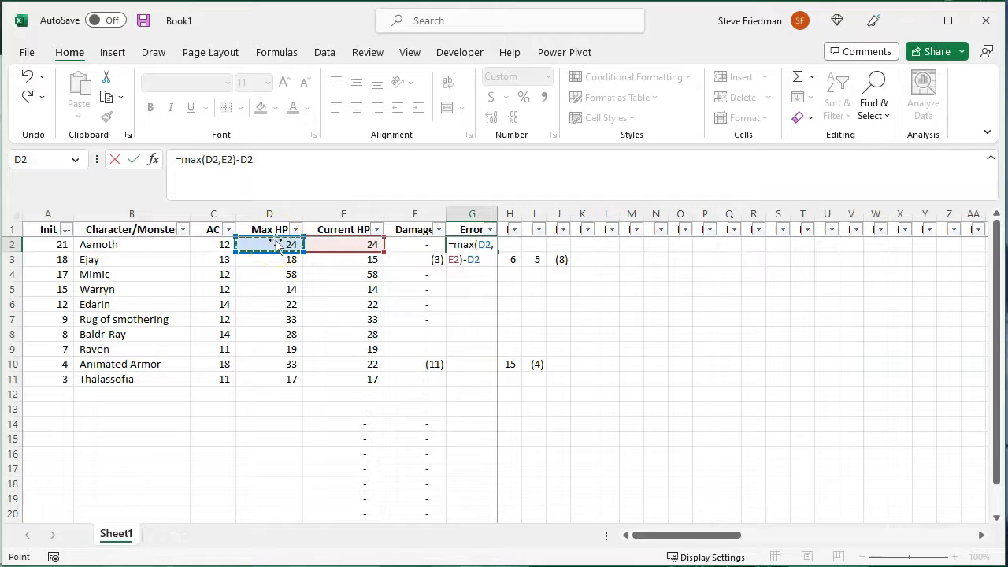
pyautogui.click(280, 244)
# Append +MIN(E2,0) so G2 reads =MAX(D2,E2)-D2+MIN(E2,0).
pyautogui.write('+mi')
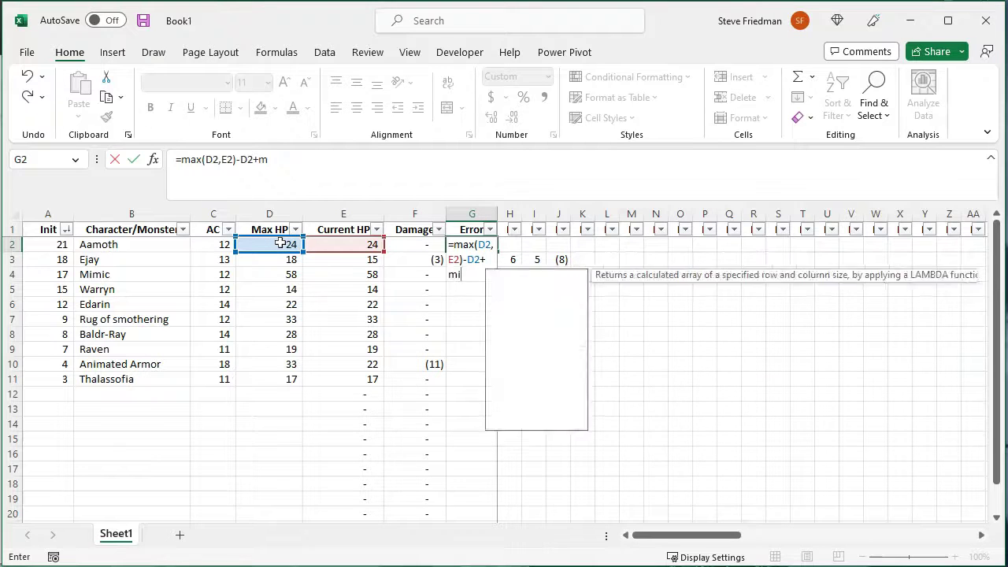
pyautogui.write('n(')
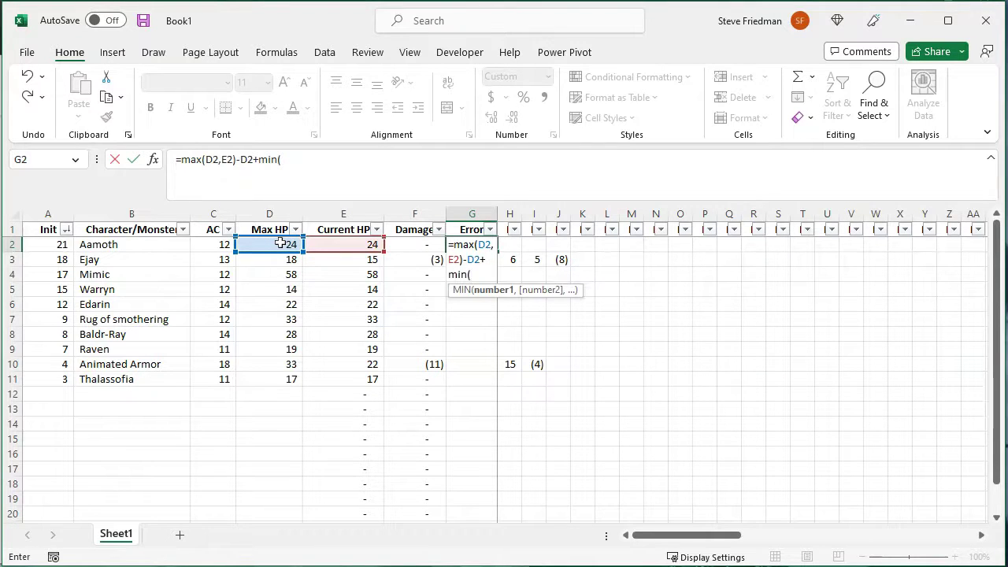
pyautogui.click(345, 247)
pyautogui.write(',0)')
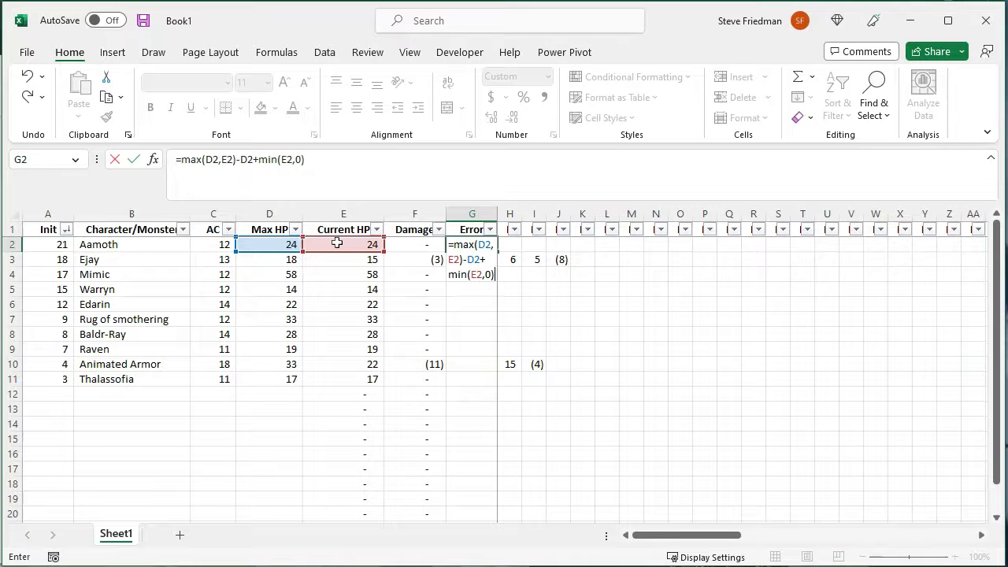
pyautogui.click(347, 246)
# Fill the Error formula down column G and log 20 damage for Ejay in K3.
pyautogui.click(361, 246)
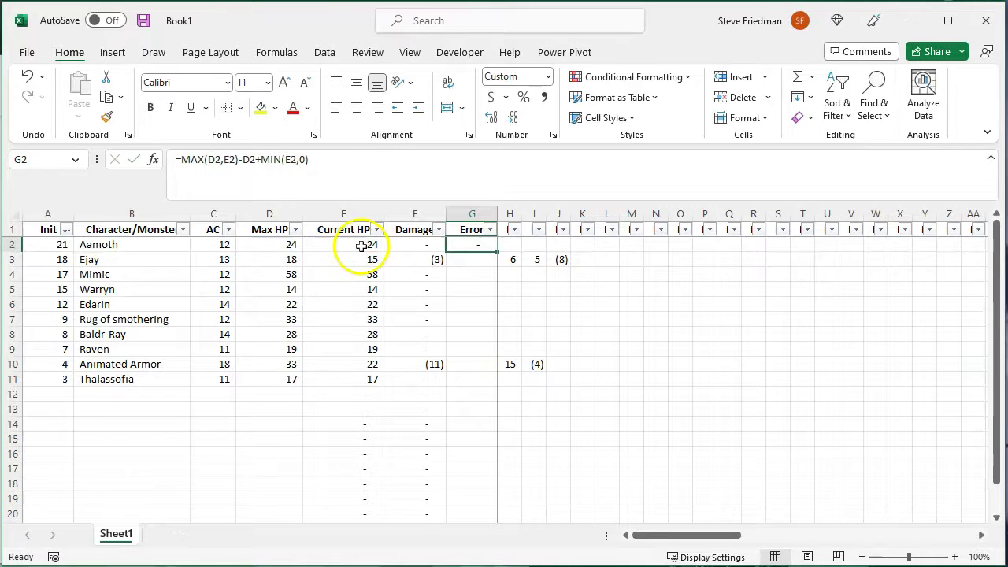
pyautogui.doubleClick(496, 253)
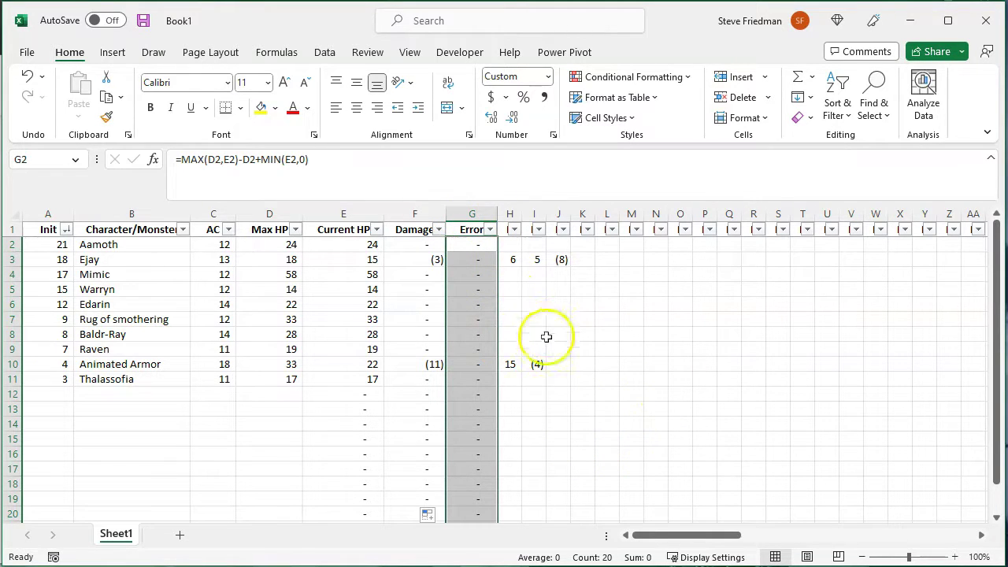
pyautogui.click(591, 259)
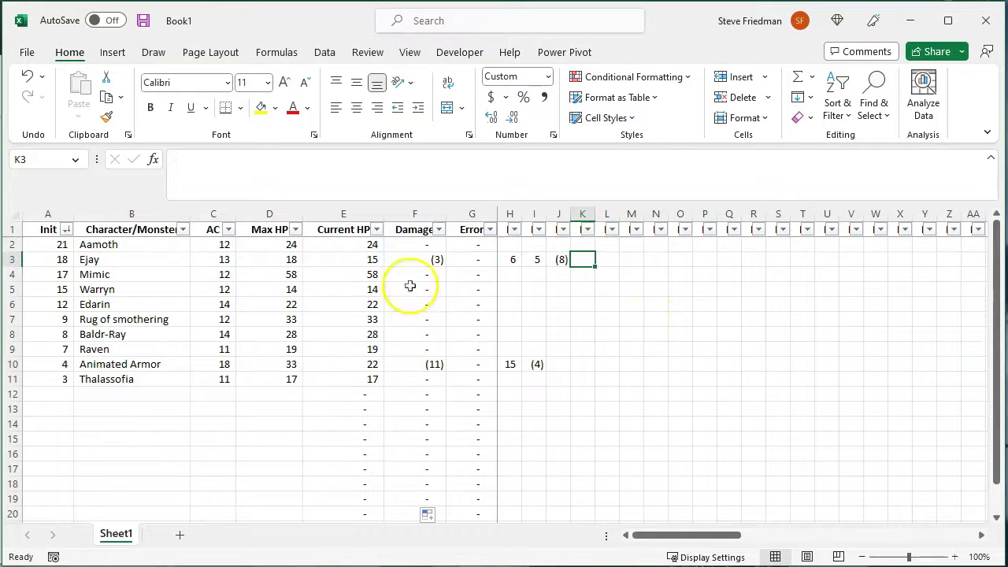
pyautogui.write('20')
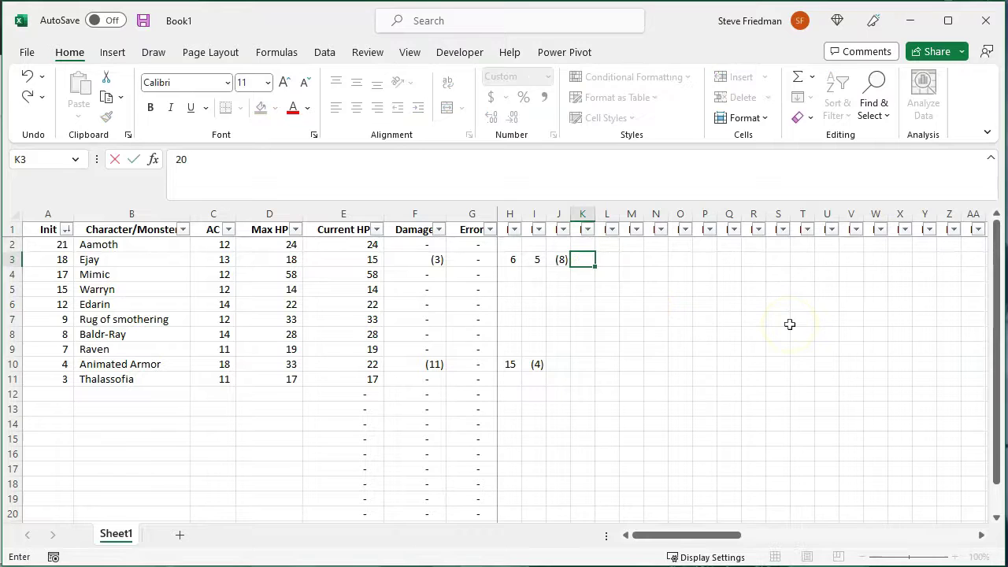
pyautogui.press('Return')
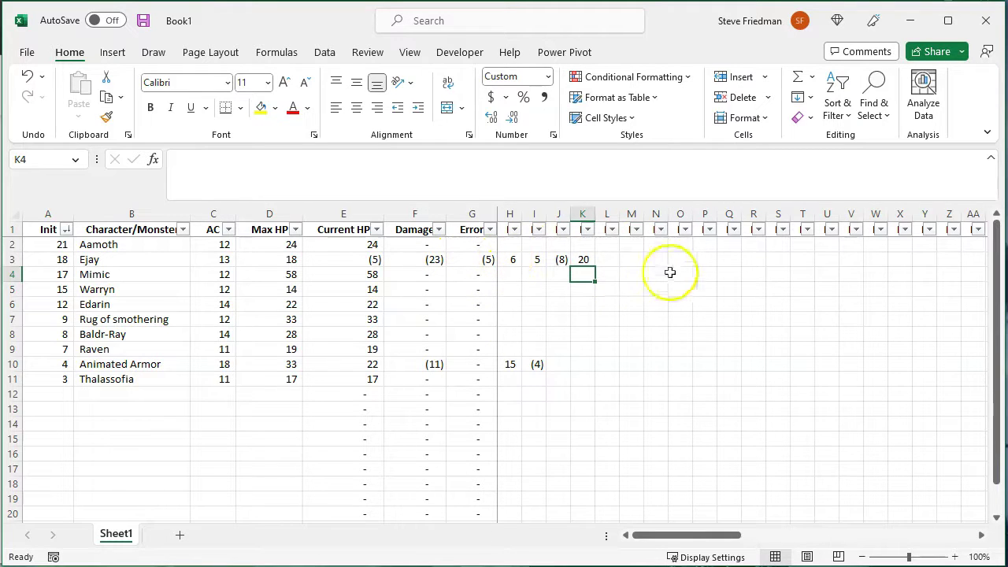
# Log Ejay's further entries -5, -25 and 7 in L3:N3, widening column M.
pyautogui.click(608, 261)
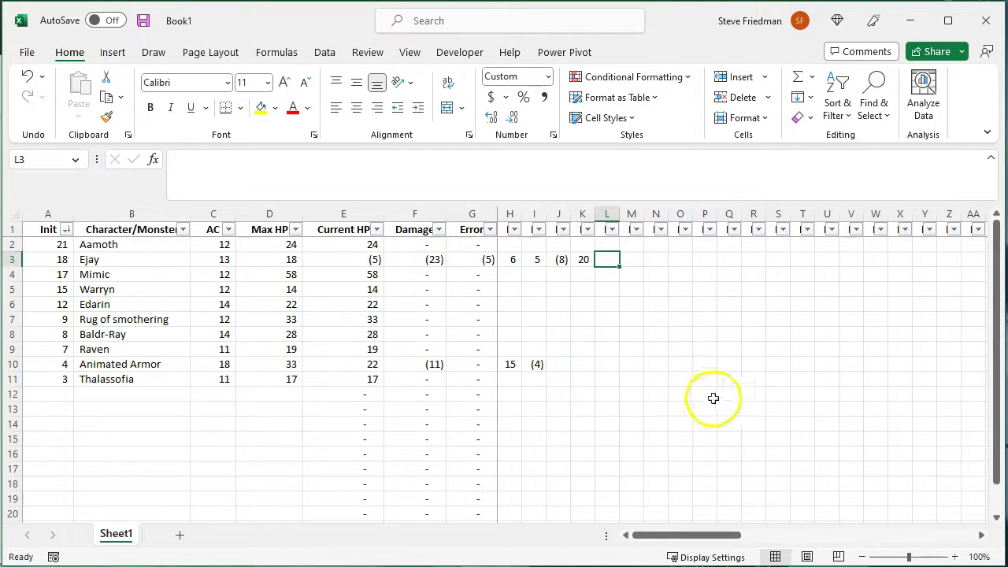
pyautogui.write('-5')
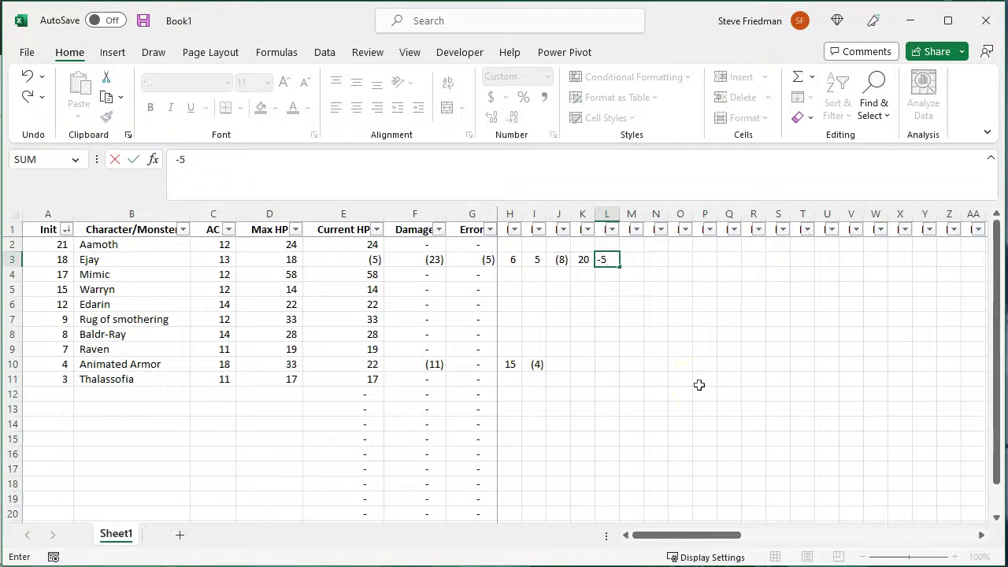
pyautogui.press('Return')
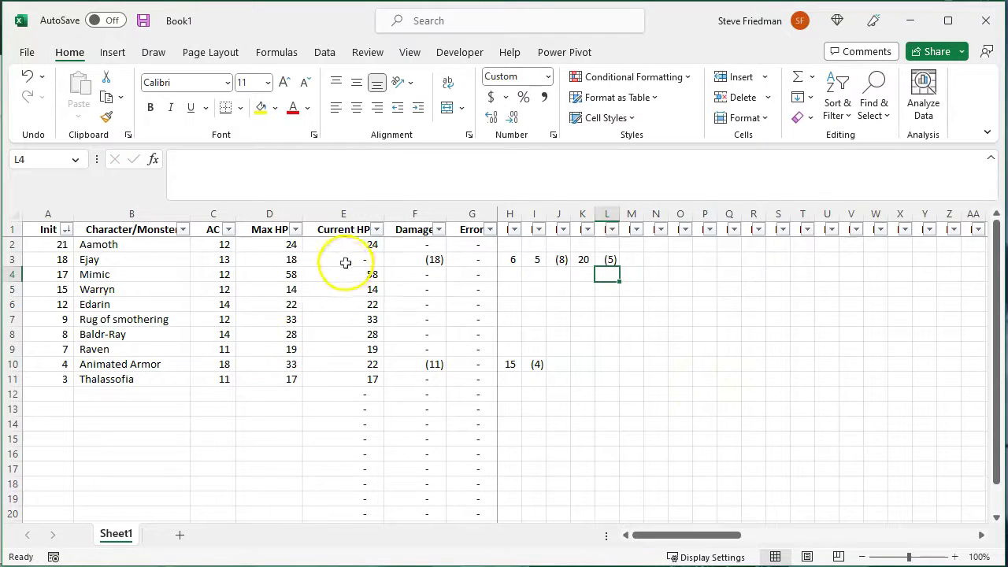
pyautogui.press('Up')
pyautogui.press('Right')
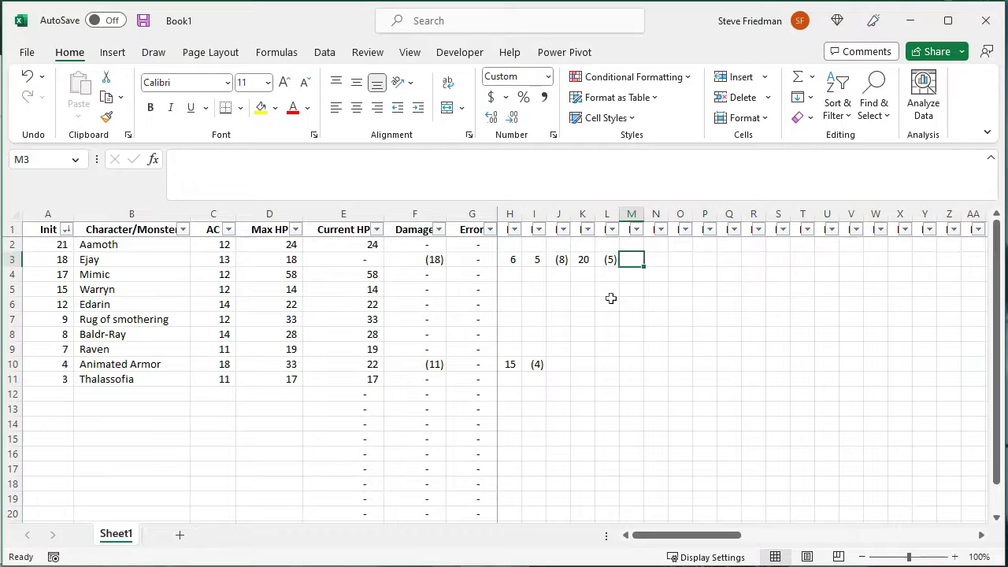
pyautogui.write('-25')
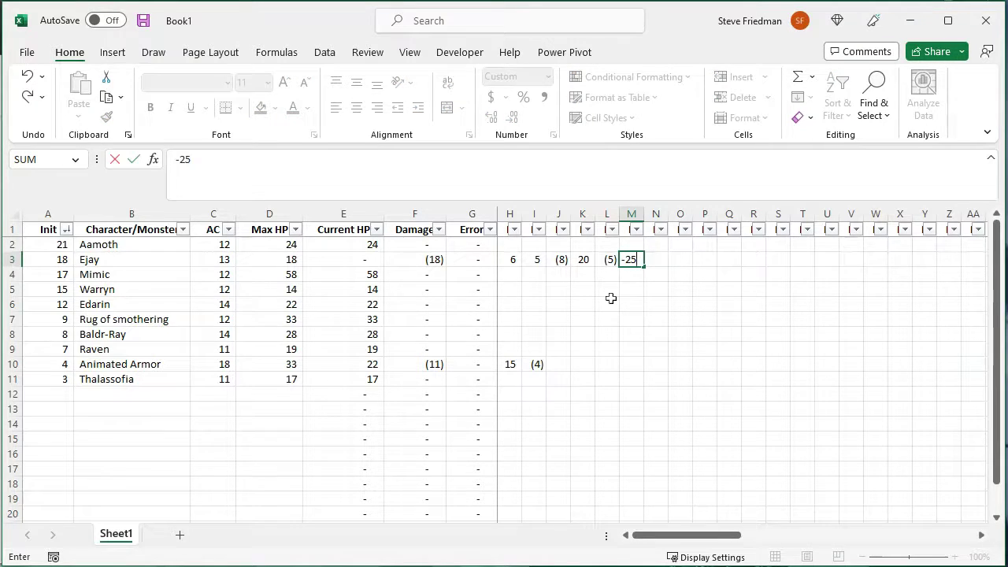
pyautogui.press('Return')
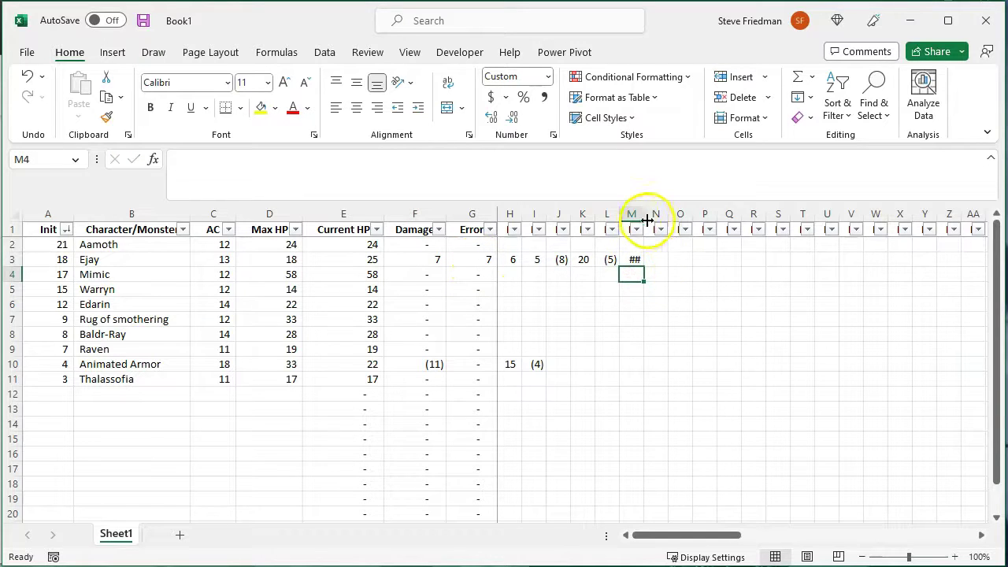
pyautogui.moveTo(647, 221); pyautogui.dragTo(650, 221)
pyautogui.click(664, 261)
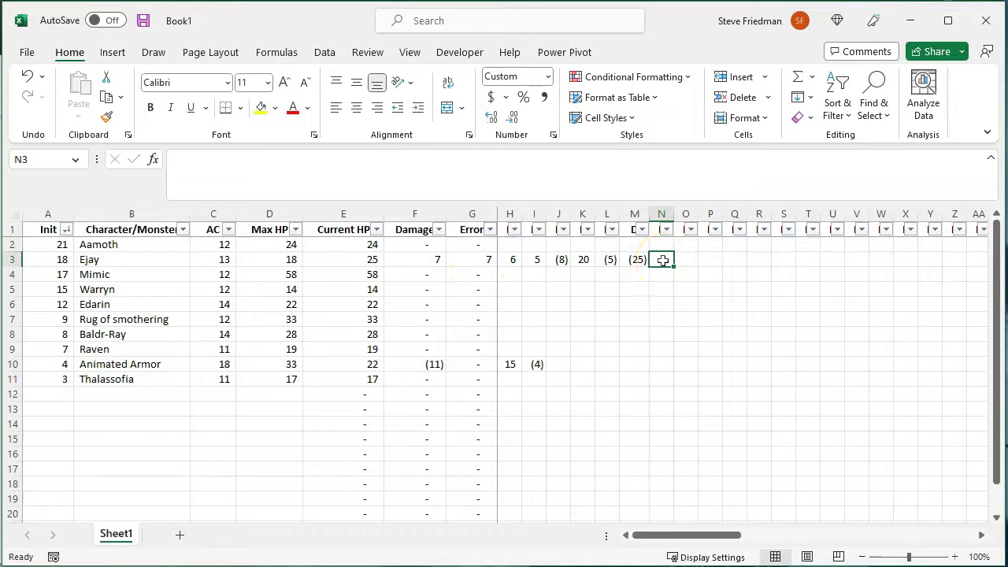
pyautogui.write('7')
pyautogui.press('Return')
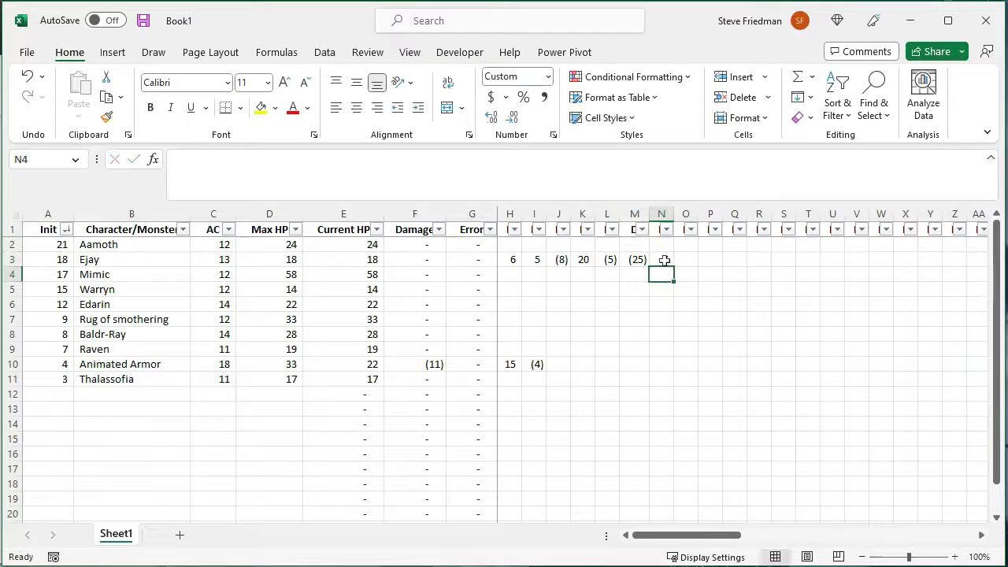
# Add a Greater Than 0 highlight rule with Light Red Fill to Error cell G2.
pyautogui.hotkey('ctrl', 'Home')
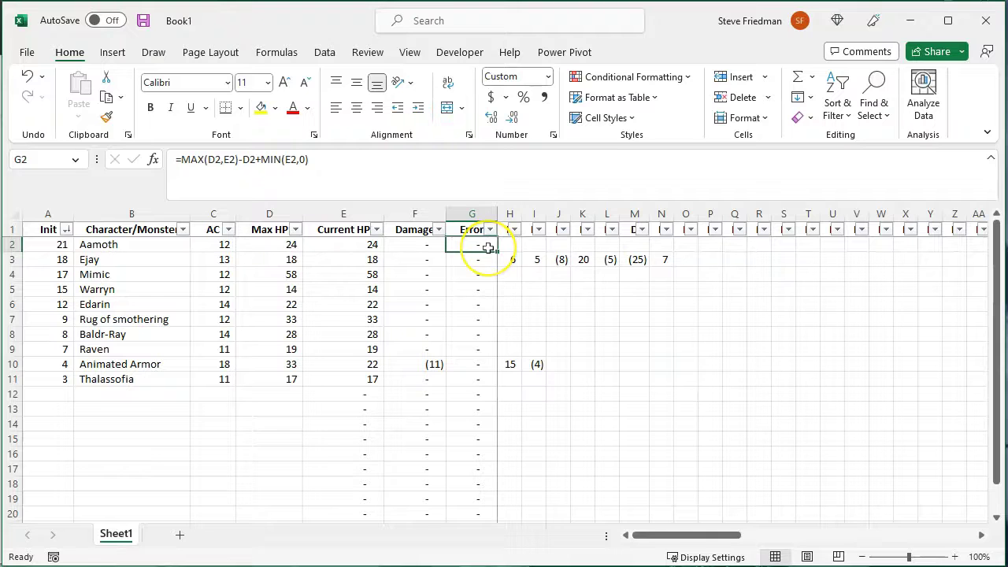
pyautogui.click(690, 79)
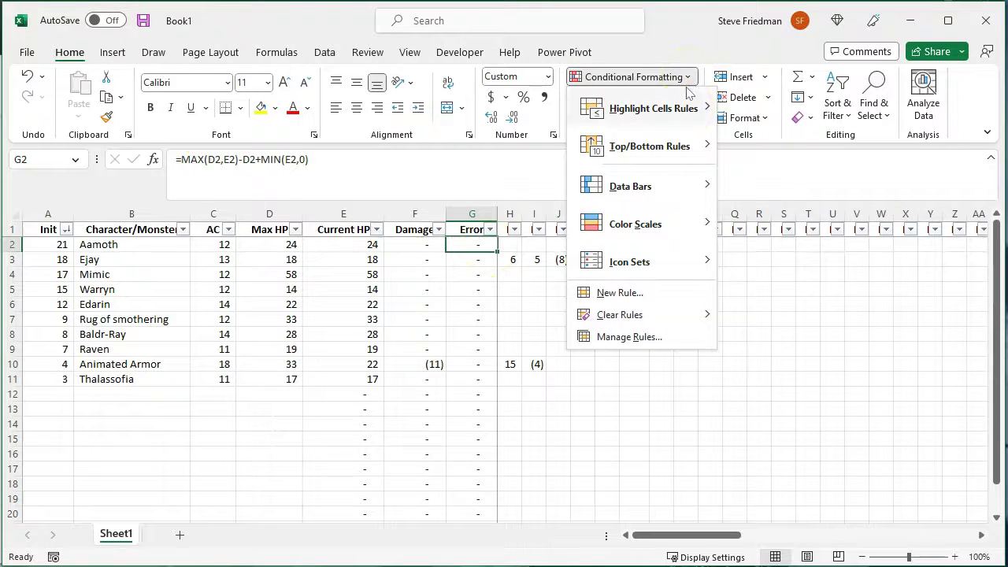
pyautogui.moveTo(686, 111)
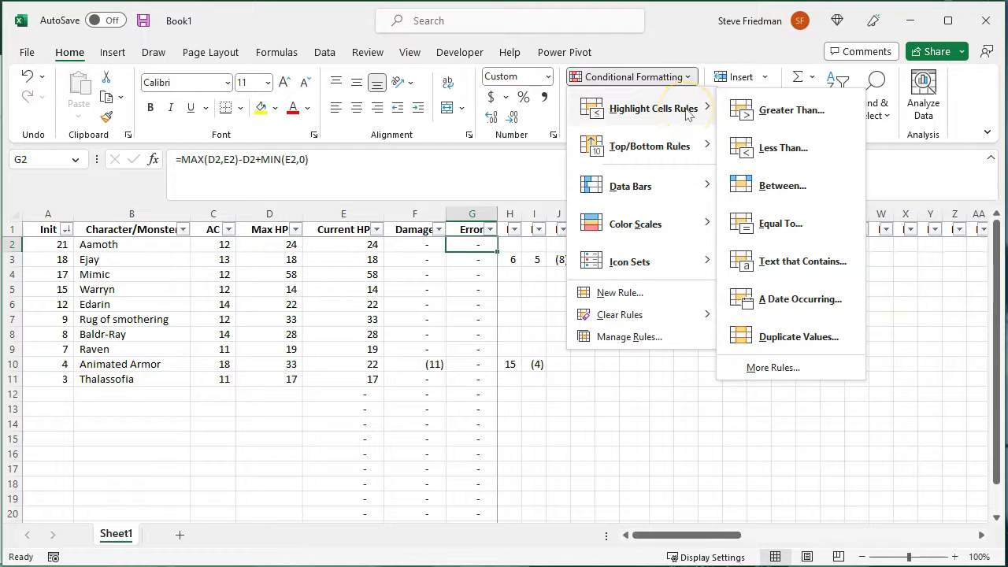
pyautogui.click(792, 110)
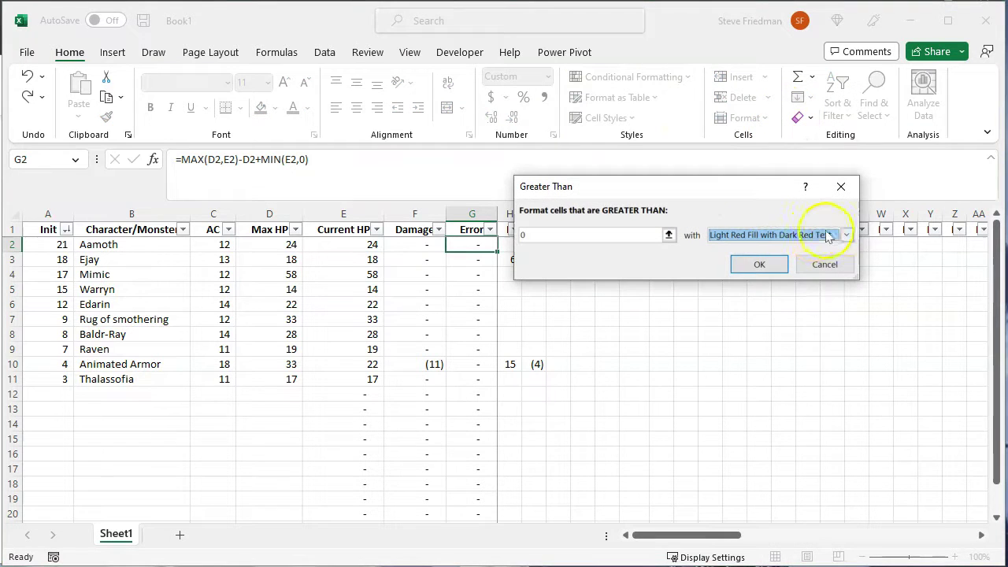
pyautogui.click(847, 234)
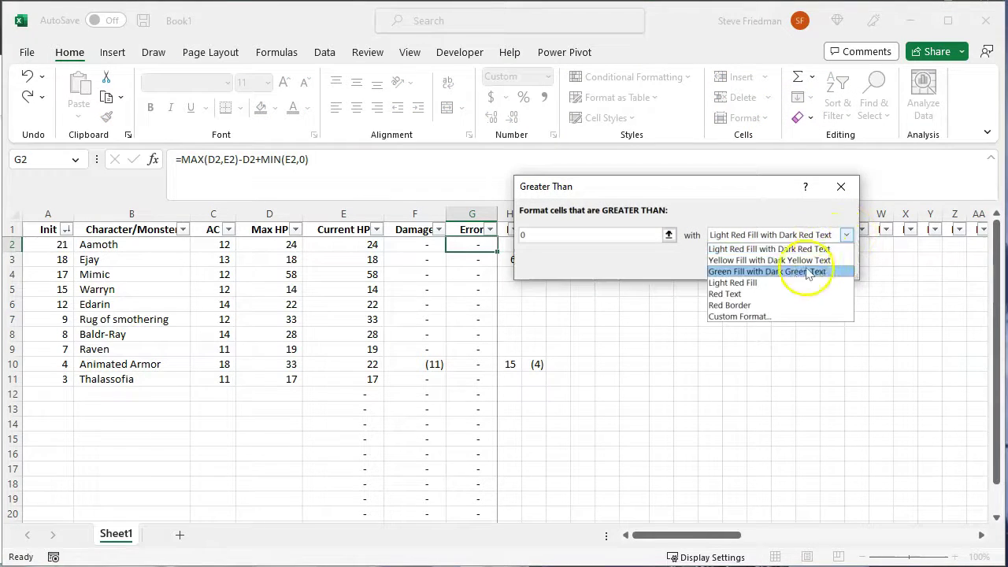
pyautogui.click(782, 282)
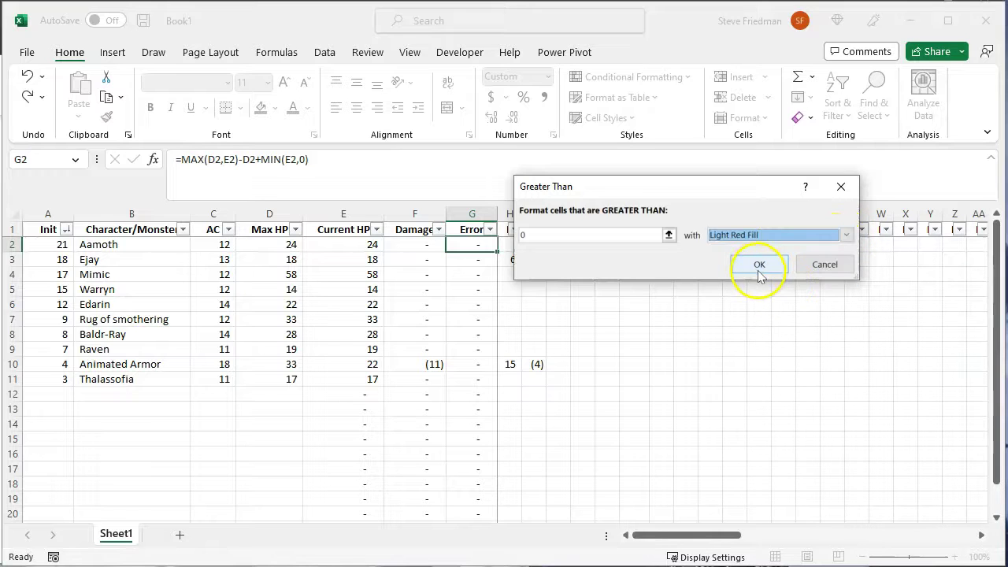
pyautogui.click(758, 266)
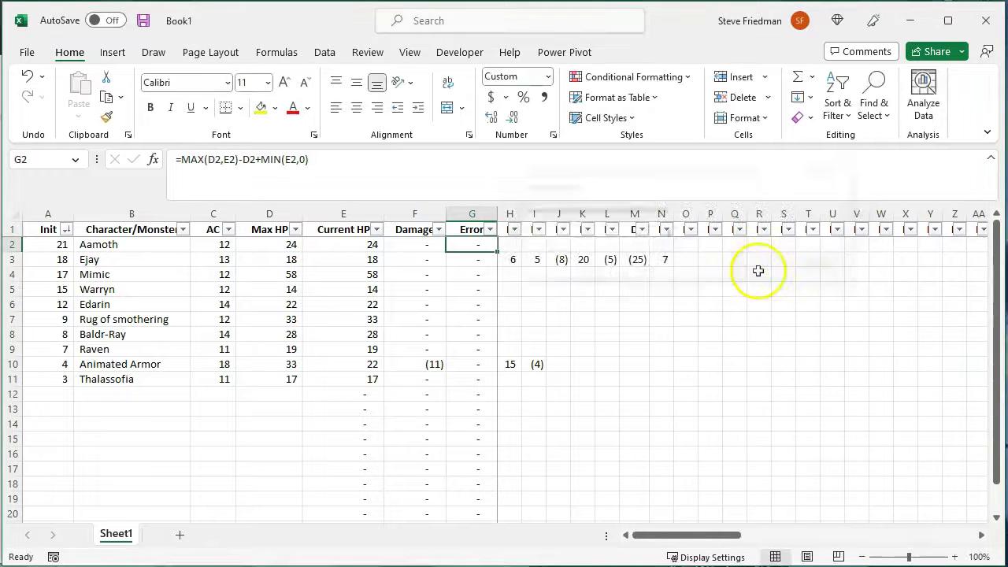
# Add a Less Than 0 rule with Light Red Fill, then select the Error column.
pyautogui.click(683, 76)
pyautogui.moveTo(687, 107)
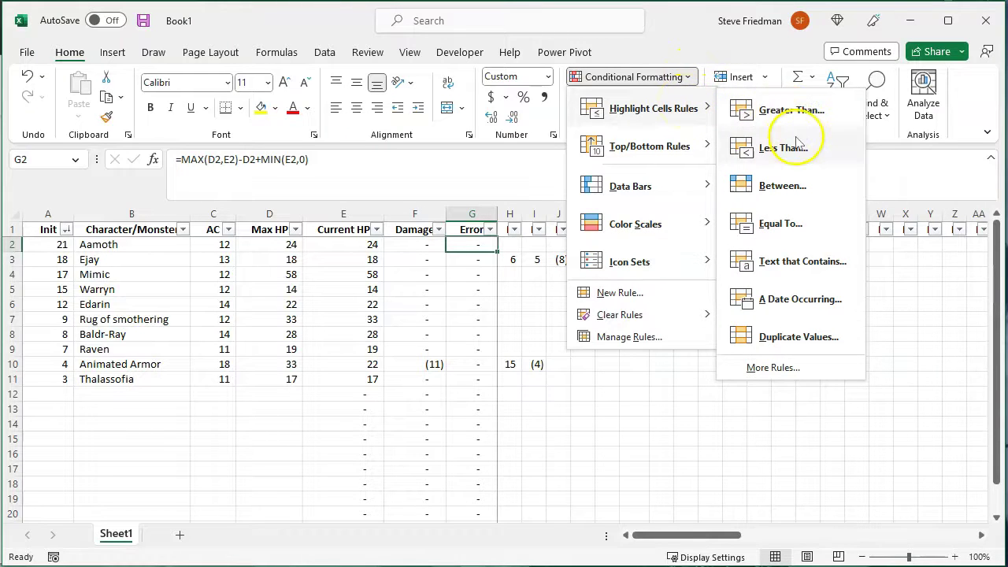
pyautogui.click(783, 147)
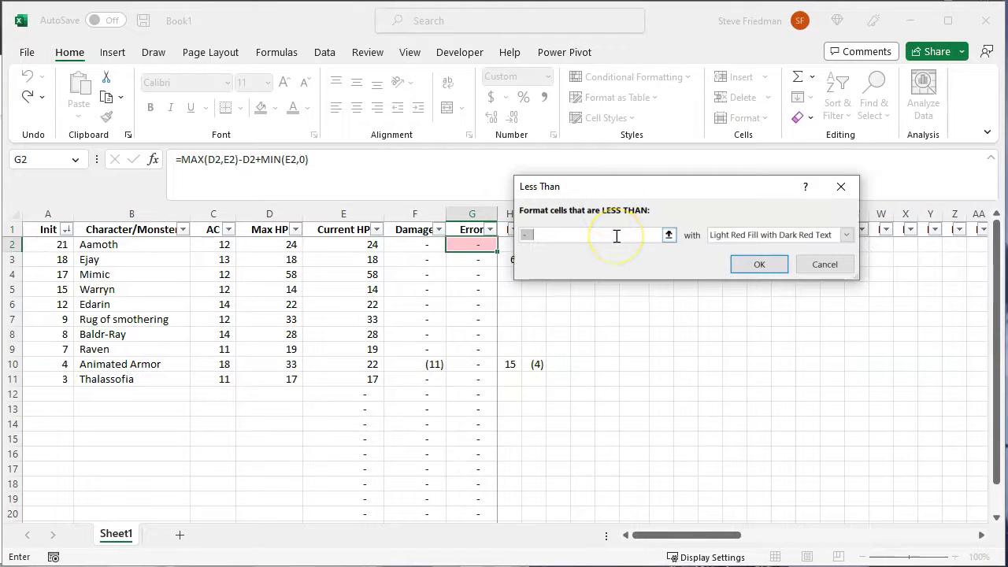
pyautogui.write('0')
pyautogui.click(779, 235)
pyautogui.click(733, 282)
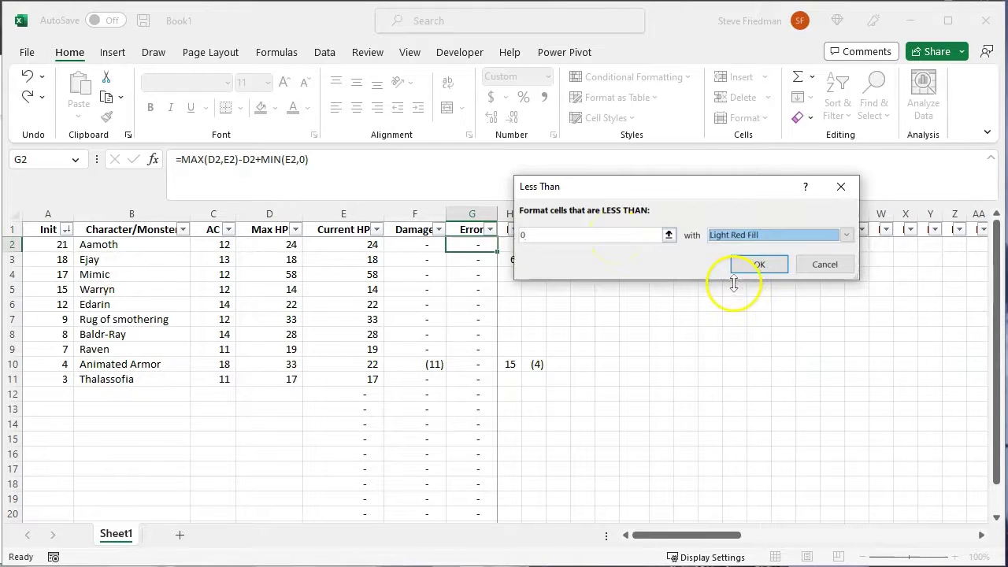
pyautogui.click(752, 260)
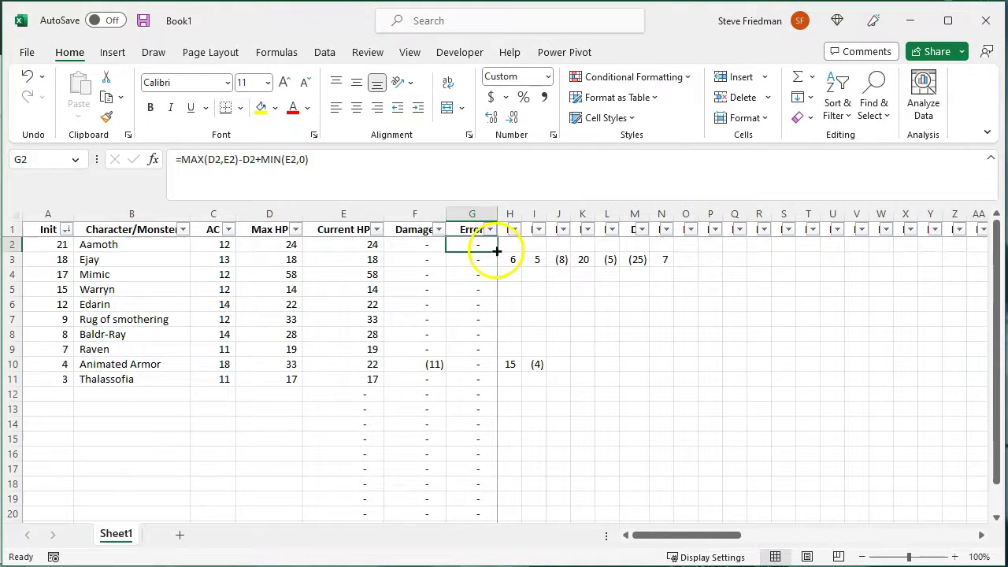
pyautogui.click(476, 228)
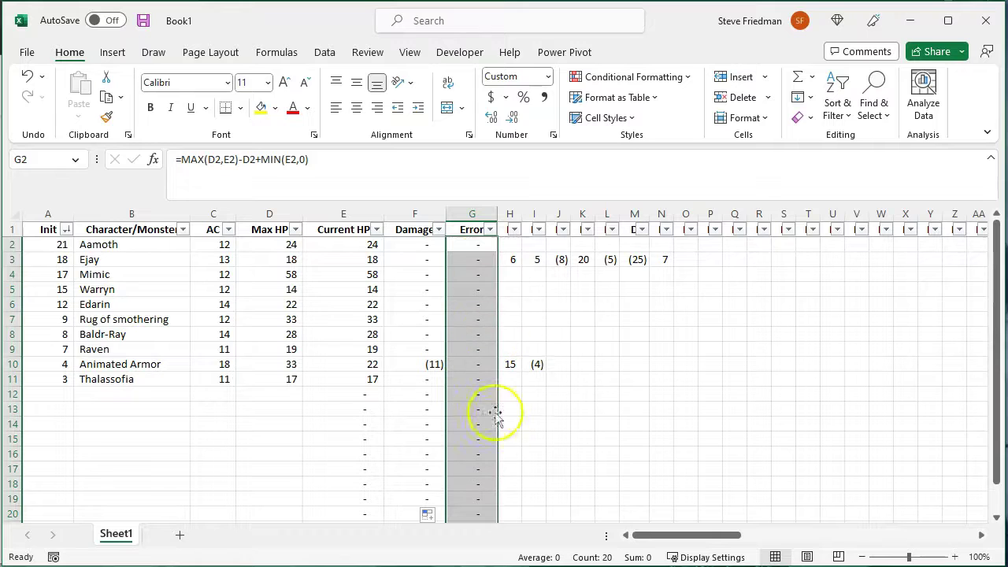
# Log Warryn's entries of 20 in J5 and -6 in L5.
pyautogui.click(560, 290)
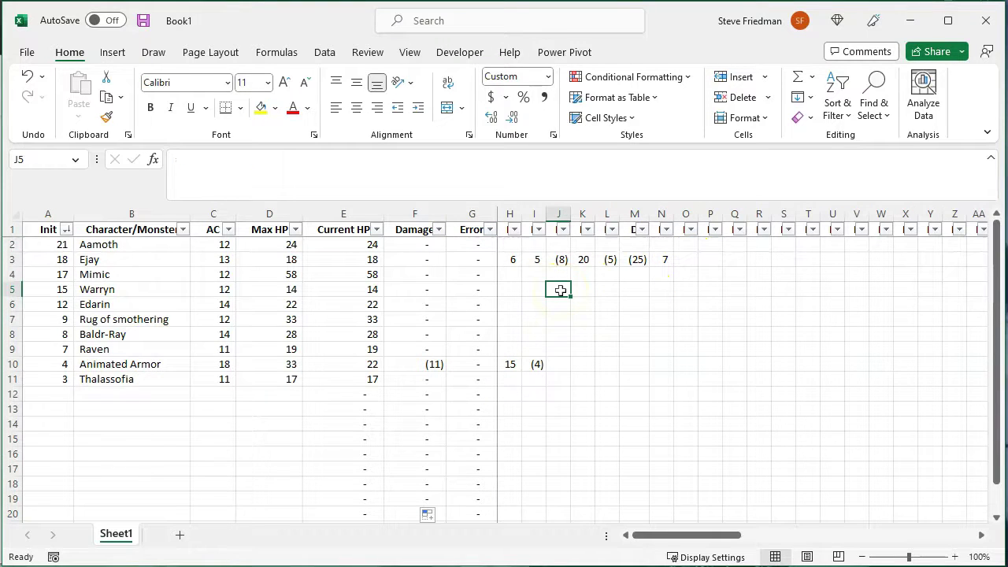
pyautogui.write('20')
pyautogui.press('Return')
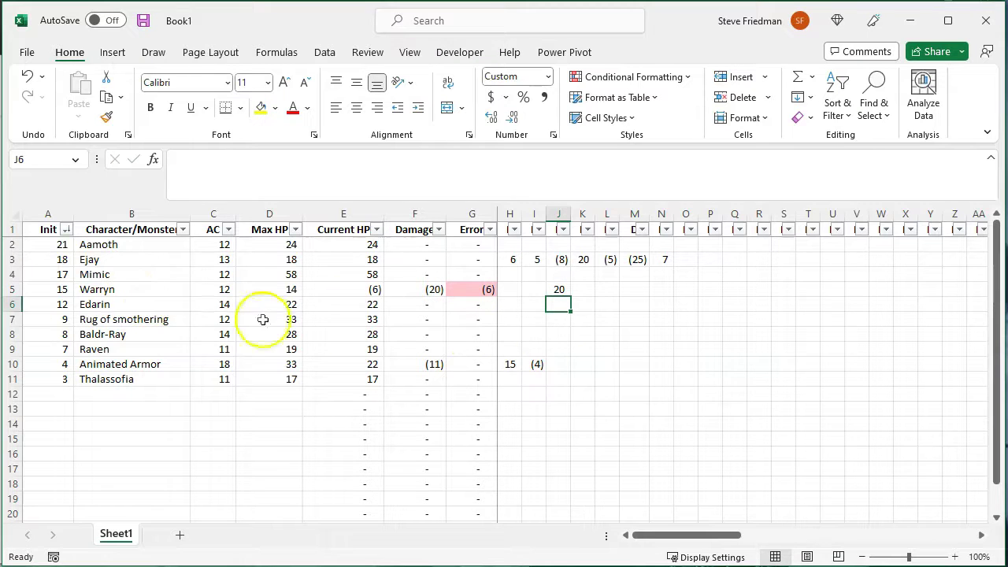
pyautogui.press('Up')
pyautogui.press('Right')
pyautogui.press('Right')
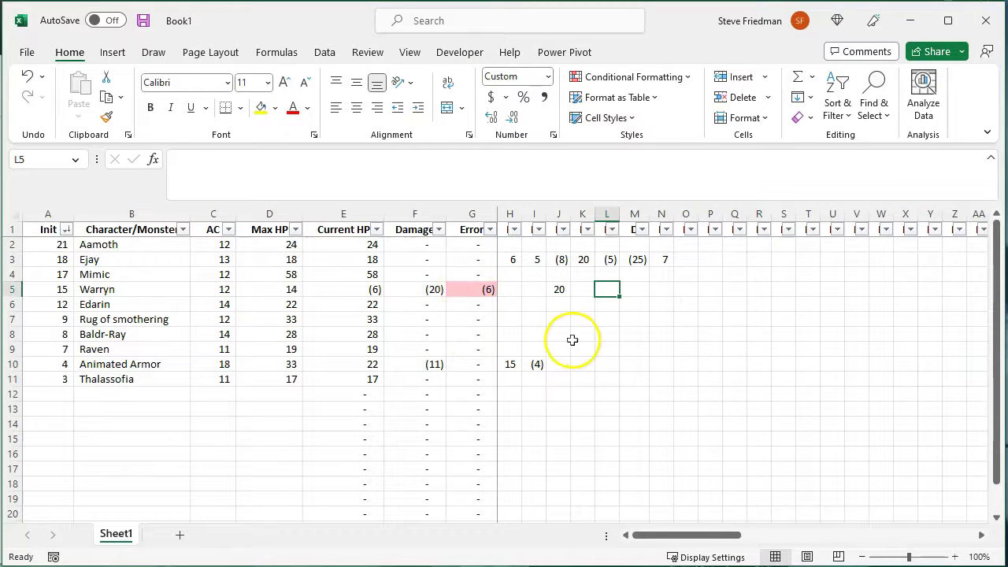
pyautogui.write('-6')
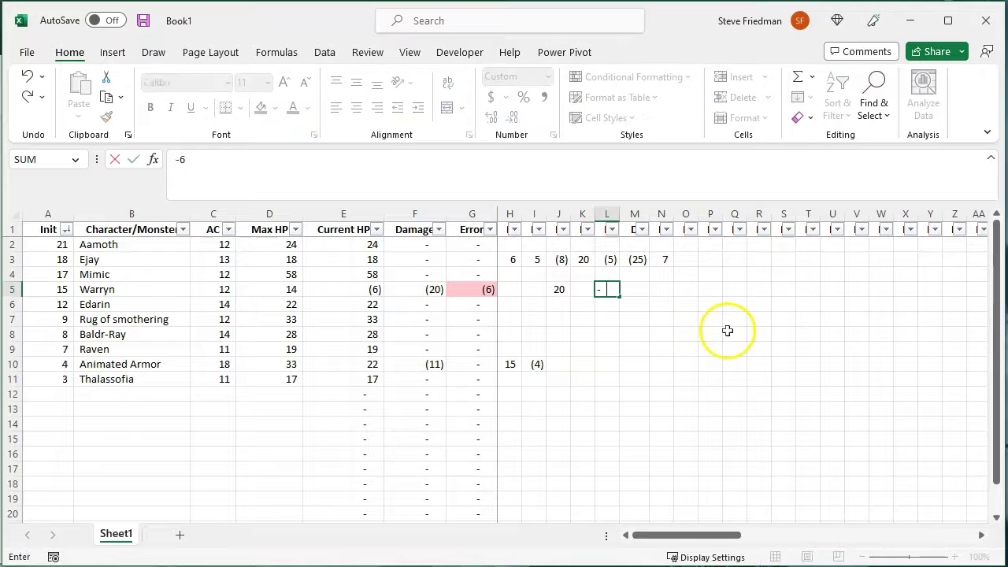
pyautogui.press('Tab')
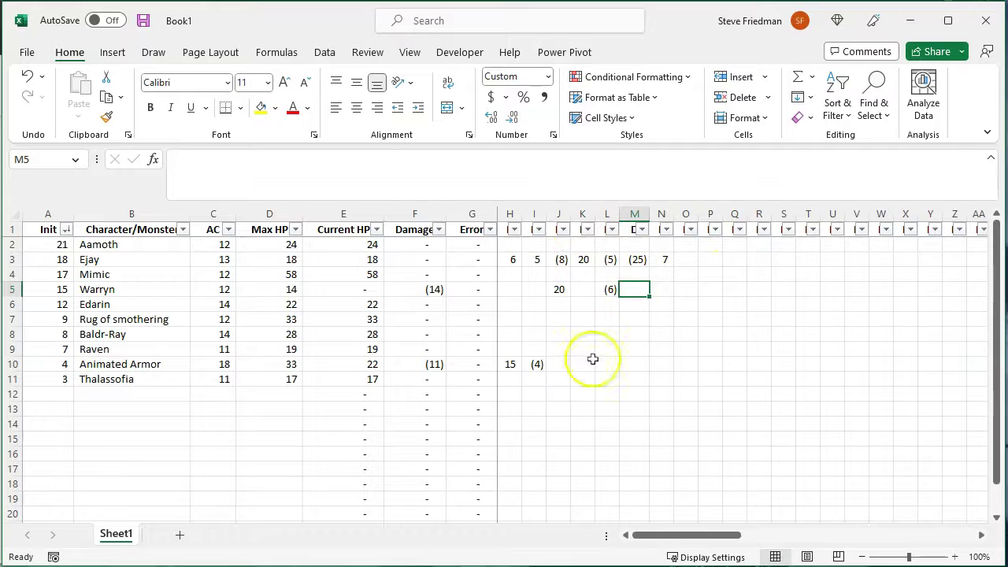
# Log -20 in N5 and 6 in O5 for Warryn, then widen column N.
pyautogui.press('Right')
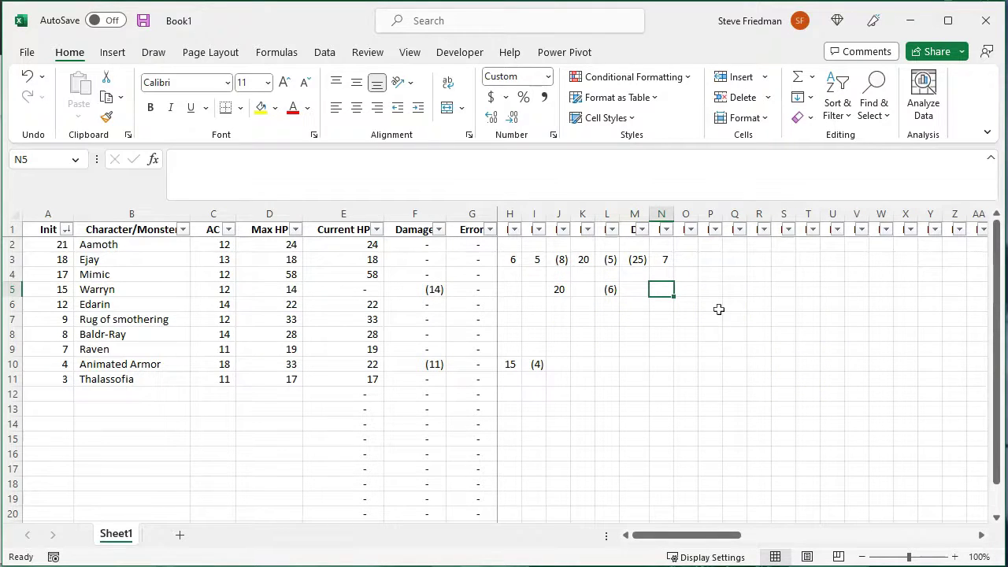
pyautogui.write('-20')
pyautogui.press('Return')
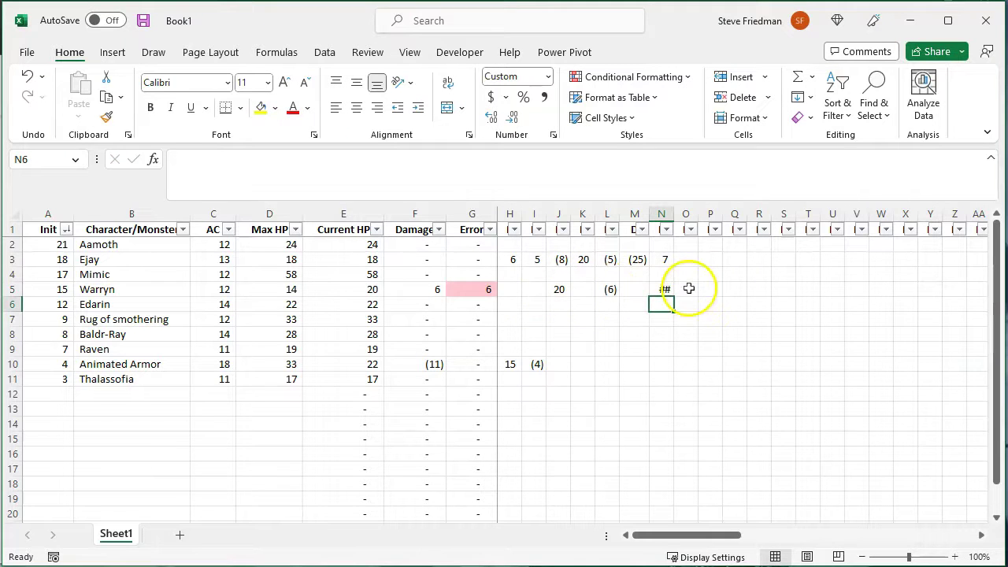
pyautogui.click(685, 290)
pyautogui.press('Return')
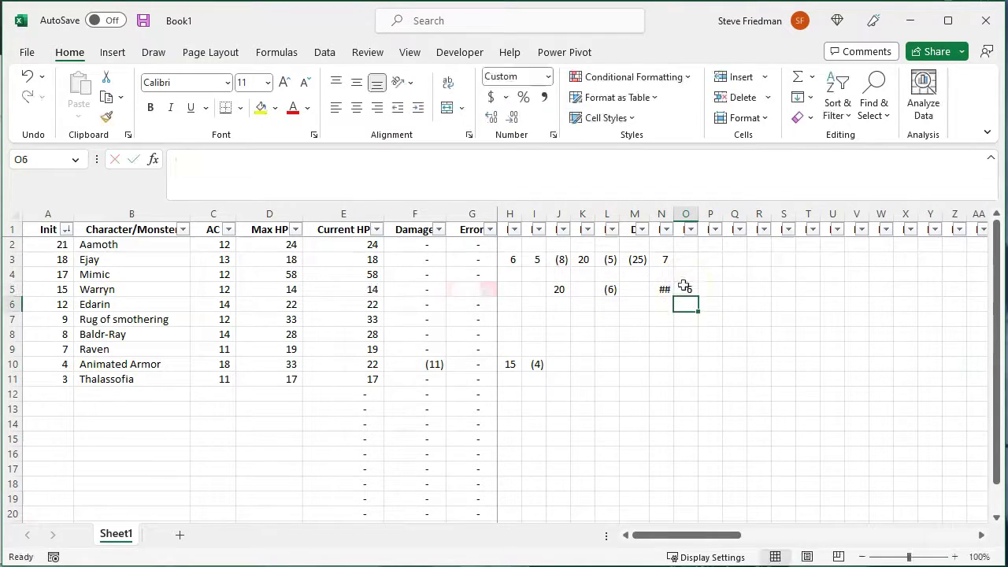
pyautogui.moveTo(674, 214); pyautogui.dragTo(696, 214)
pyautogui.click(672, 319)
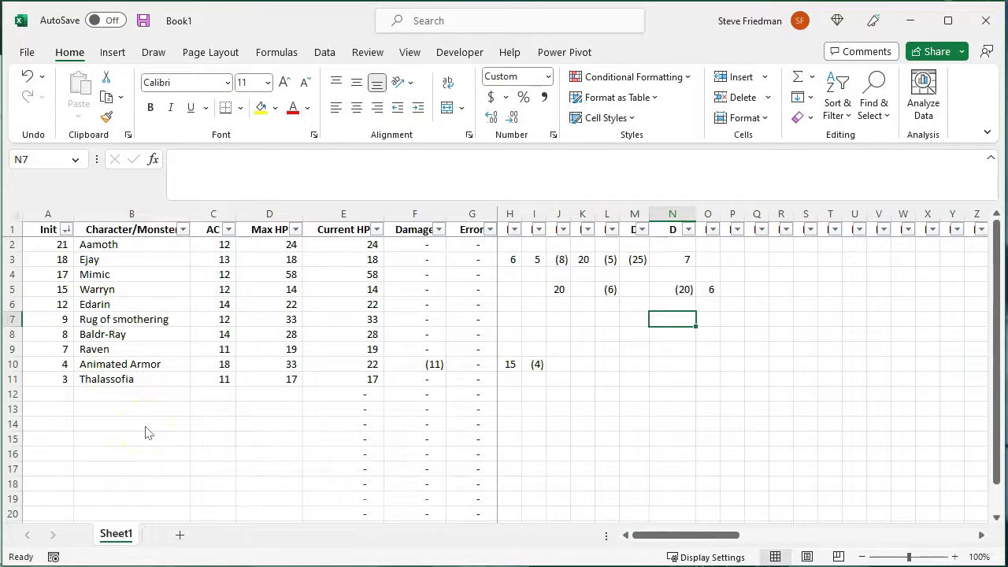
# Leave Excel for the Chrome window showing Google Images results for 'dice mosaic art'.
pyautogui.click(204, 522)
pyautogui.hotkey('alt', 'Tab')
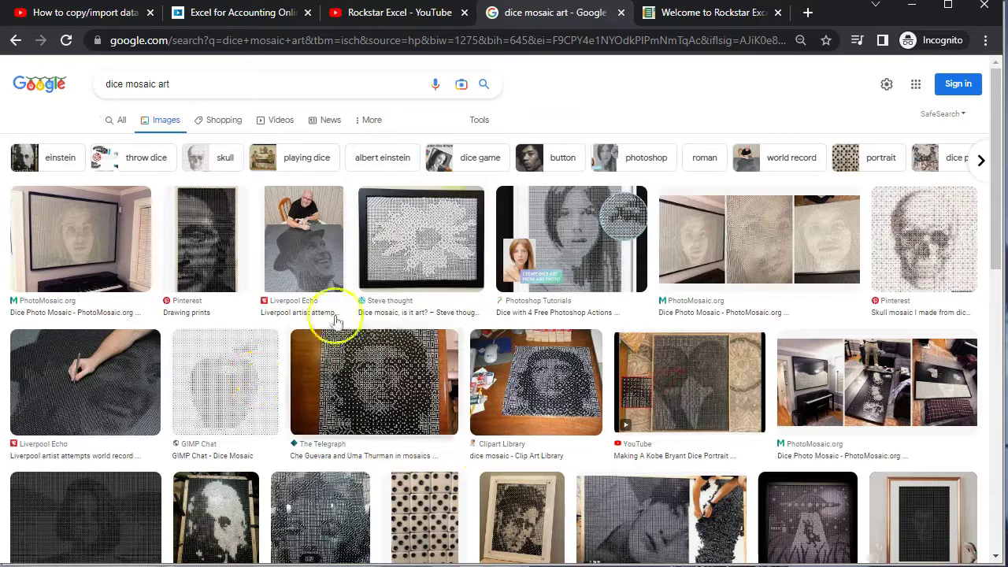
# Glance at the Rockstar Excel YouTube tab, then move to the Excel for Accounting course tab.
pyautogui.click(432, 22)
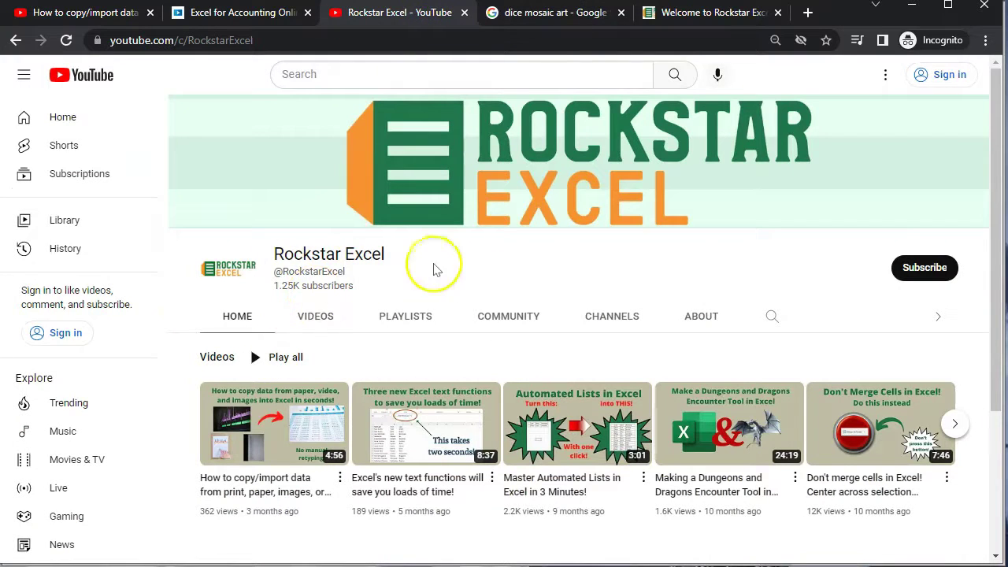
pyautogui.hotkey('ctrl', 'shift', 'Tab')
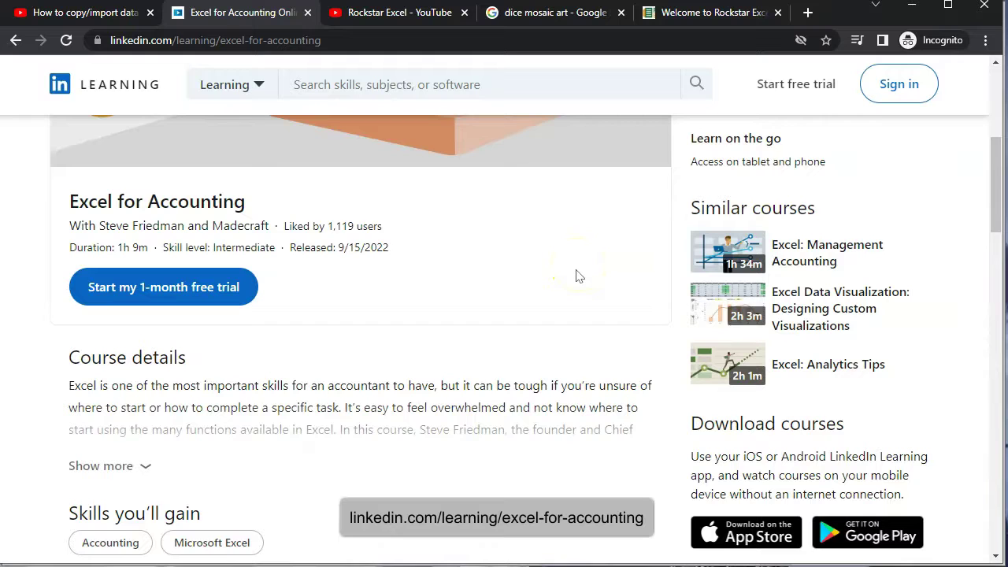
# Scroll down the Excel for Accounting page through certificate, instructors and learner reviews.
pyautogui.scroll(-2, 576, 281)
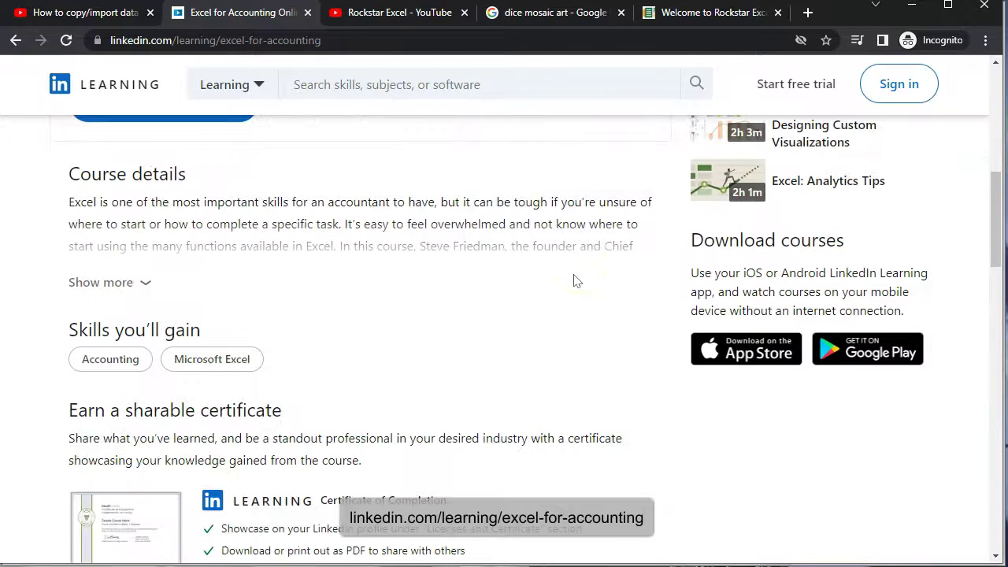
pyautogui.scroll(-2, 576, 281)
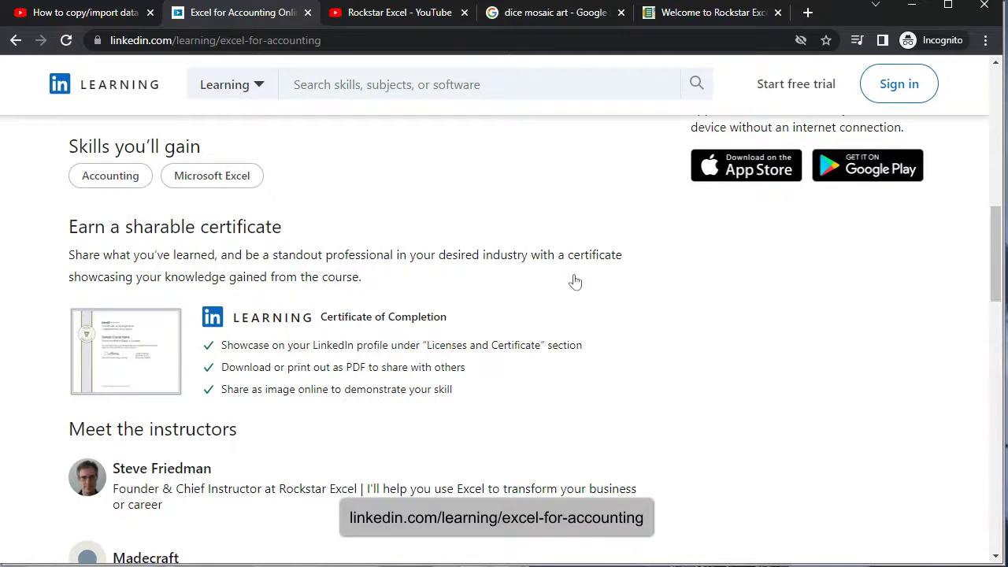
pyautogui.scroll(-2, 576, 282)
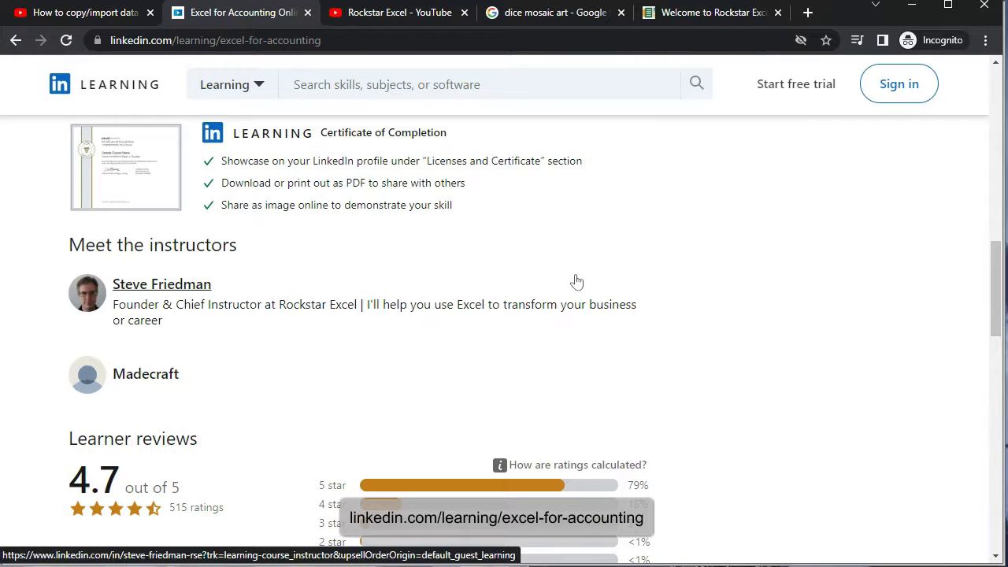
pyautogui.scroll(-2, 576, 281)
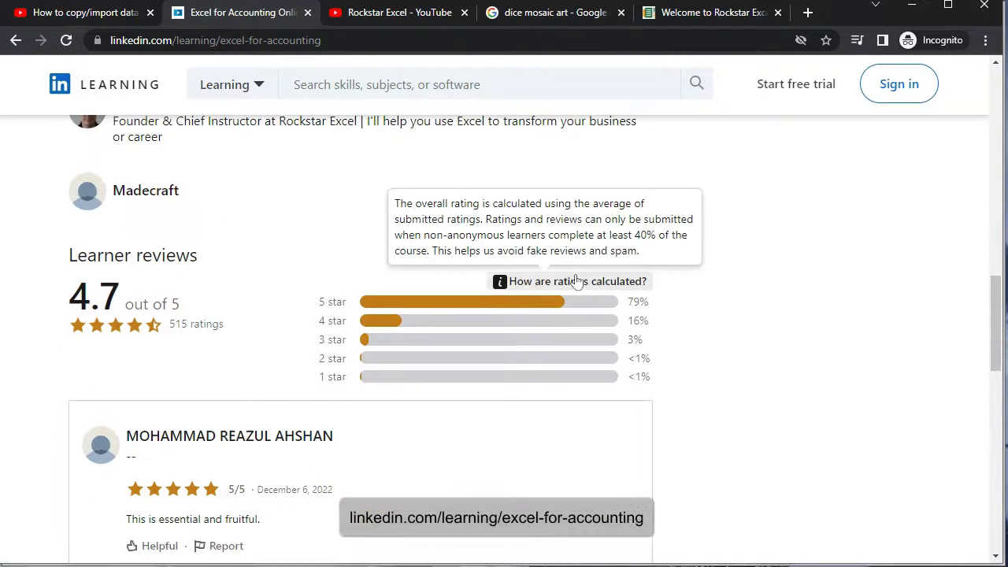
pyautogui.scroll(-2, 575, 281)
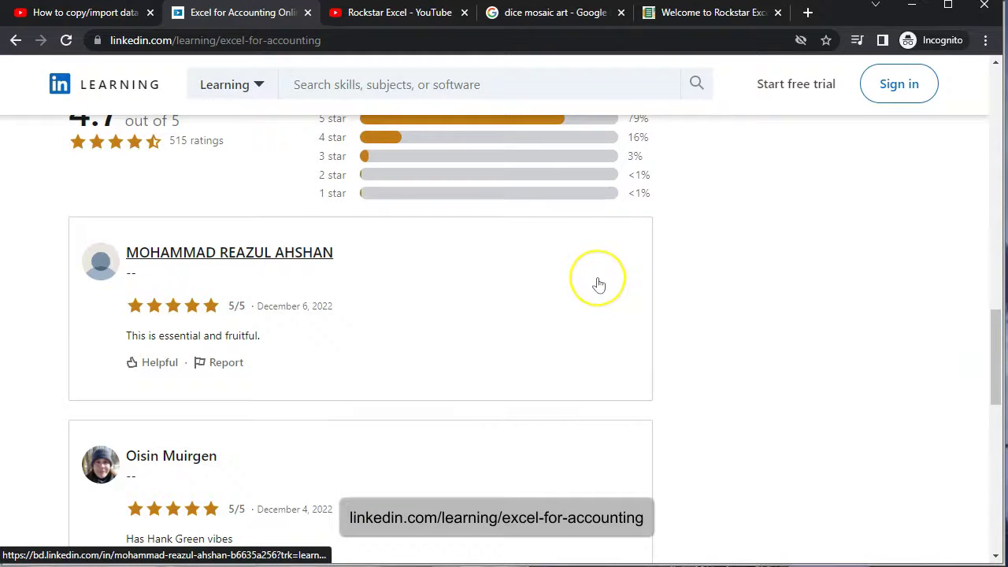
pyautogui.scroll(-2, 598, 285)
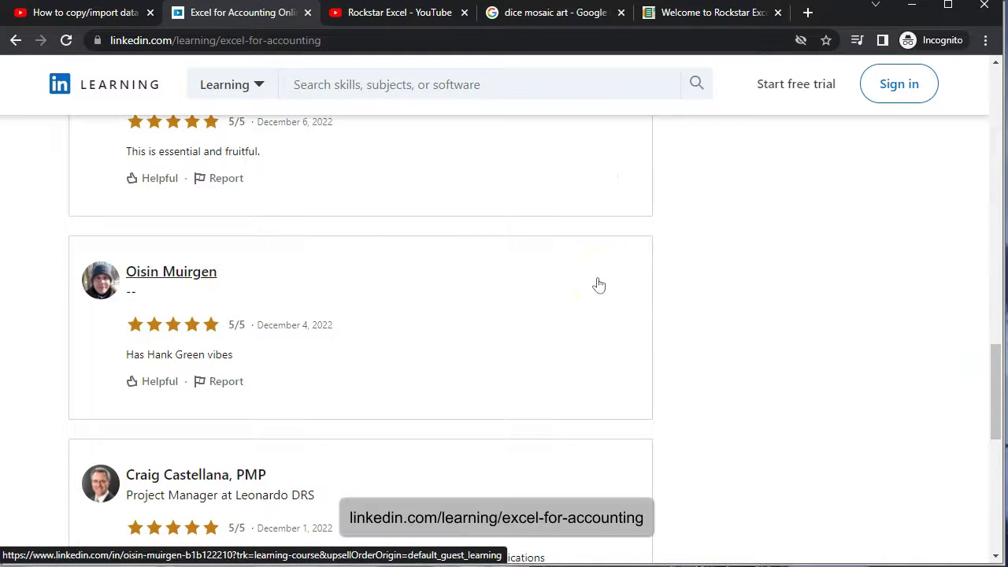
pyautogui.scroll(-2, 598, 284)
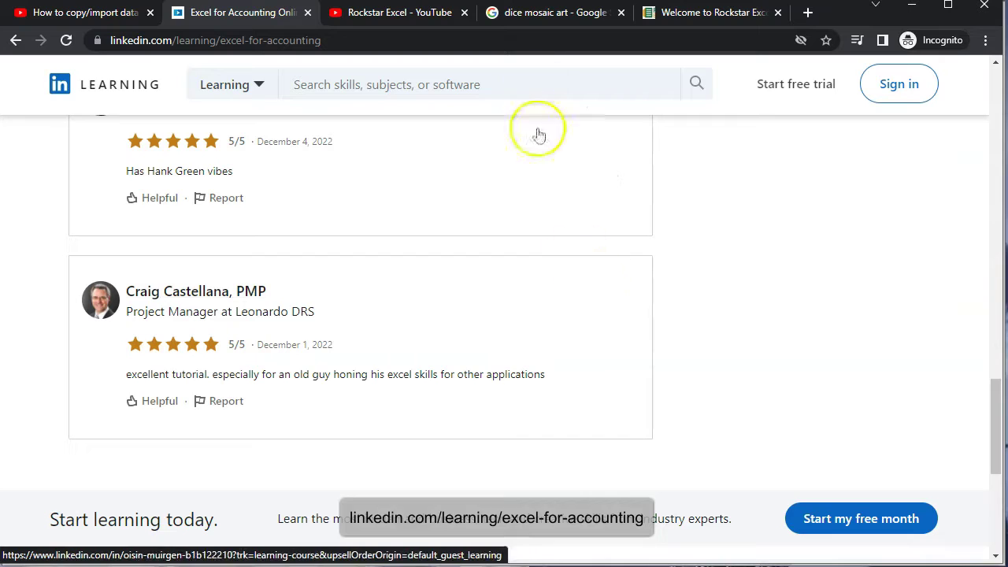
# Visit the Rockstar Excel website, close its newsletter popup, and return to the channel's Videos page.
pyautogui.click(676, 14)
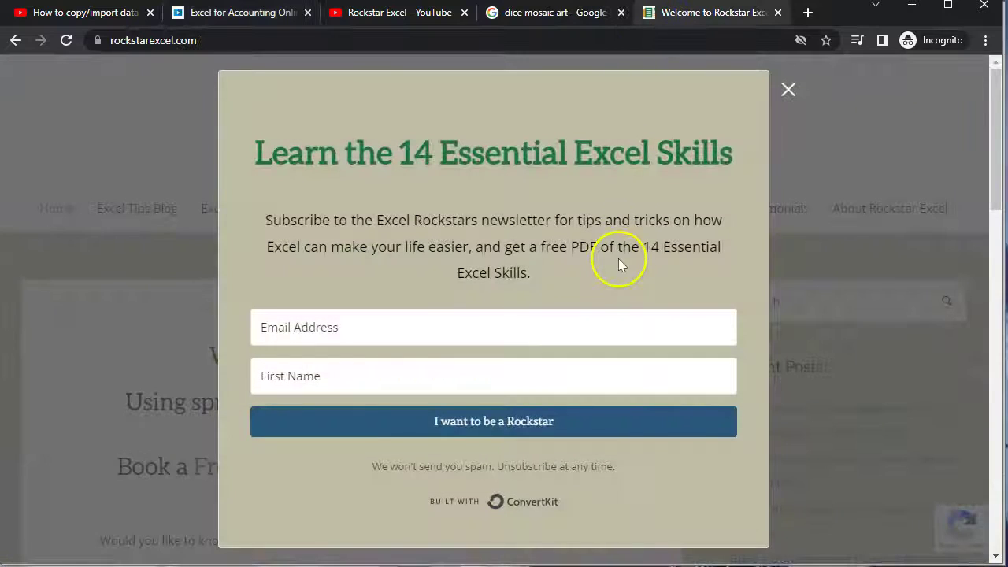
pyautogui.click(785, 85)
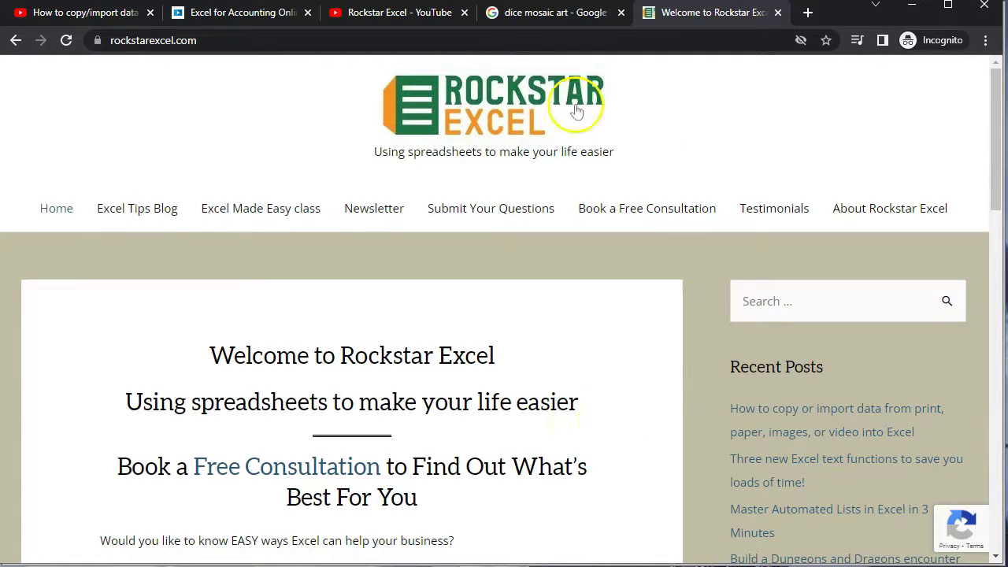
pyautogui.click(425, 23)
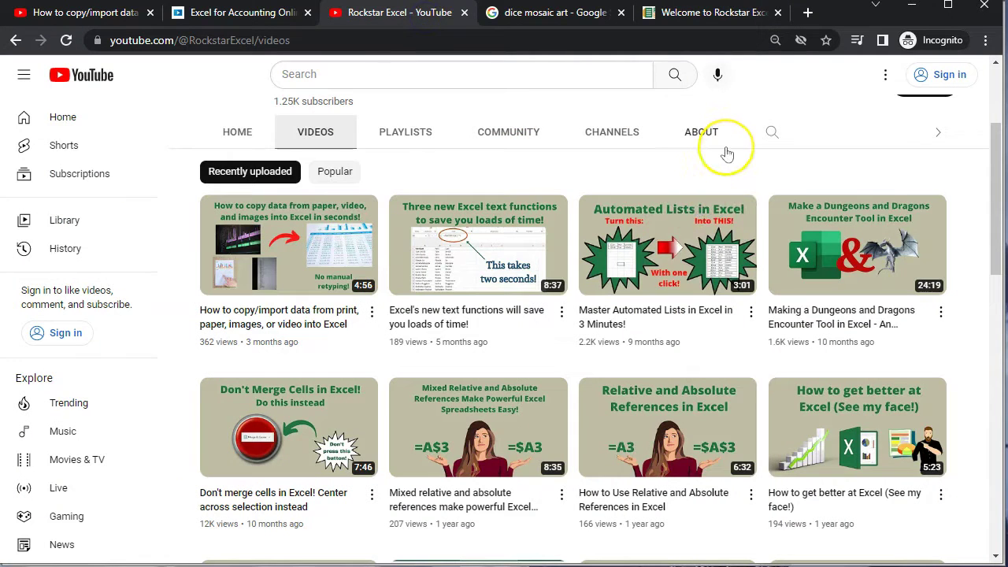